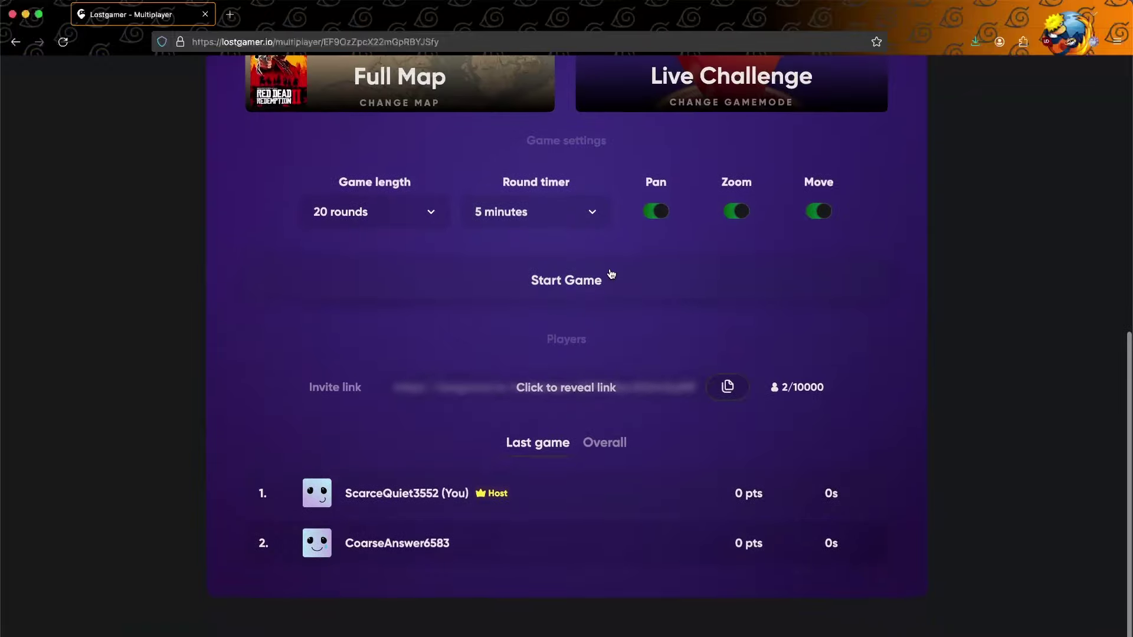
pyautogui.scroll(1, 610, 274)
# Start the 20-round game and submit a round 1 minimap guess, 481m off for 3959 points.
pyautogui.click(600, 308)
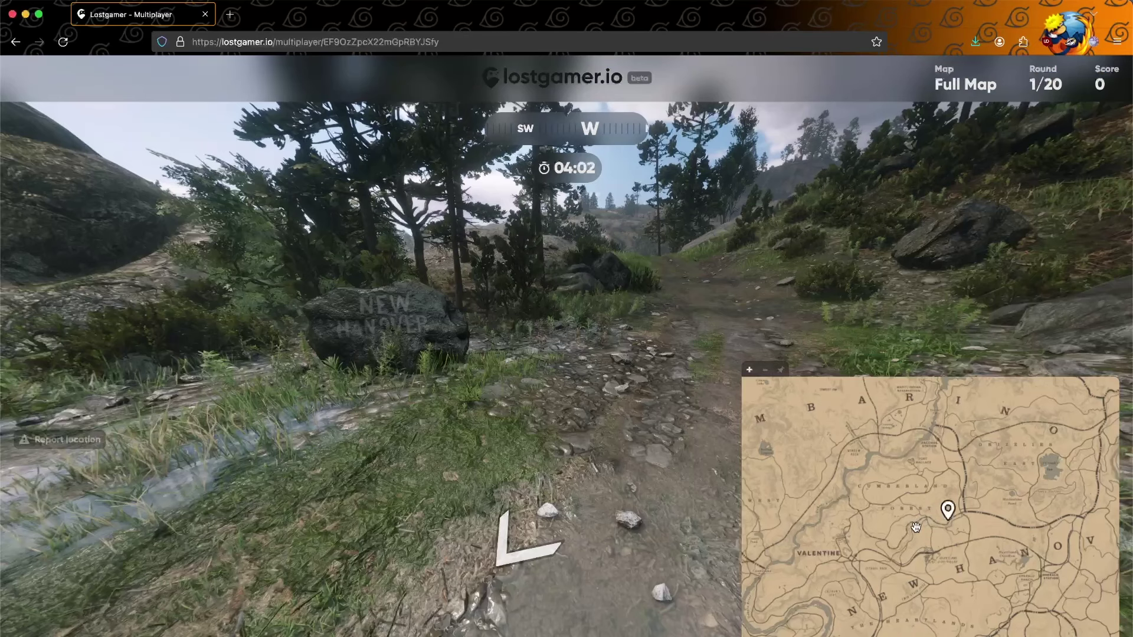
pyautogui.click(916, 529)
pyautogui.press('space')
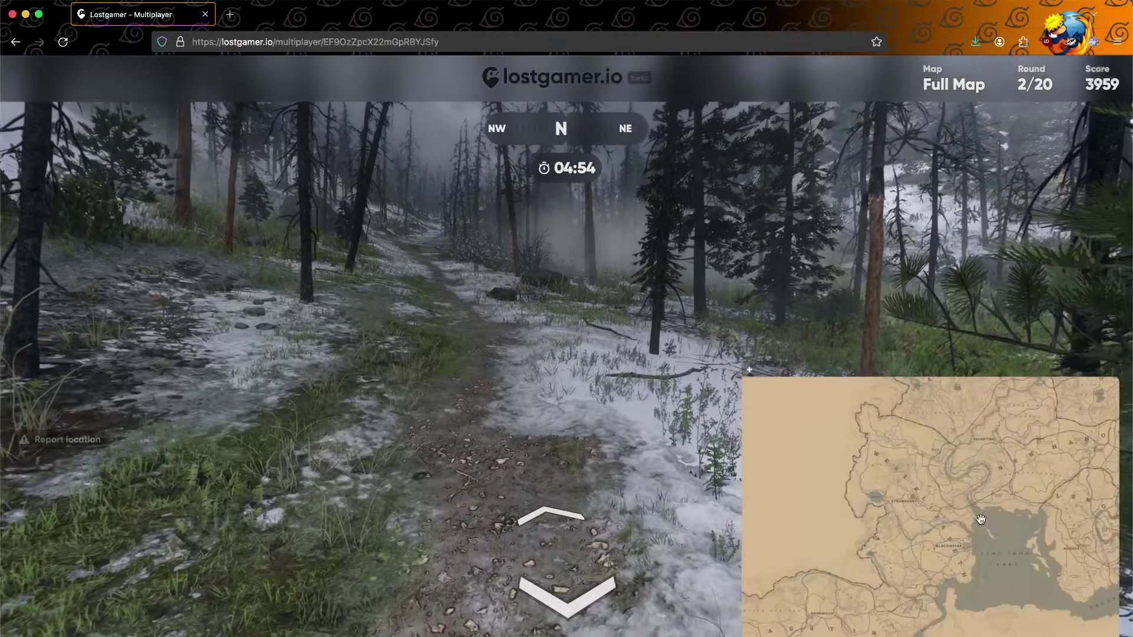
pyautogui.scroll(3, 938, 516)
# Submit the round 2 guess, landing 462m away for 3997 points.
pyautogui.press('space')
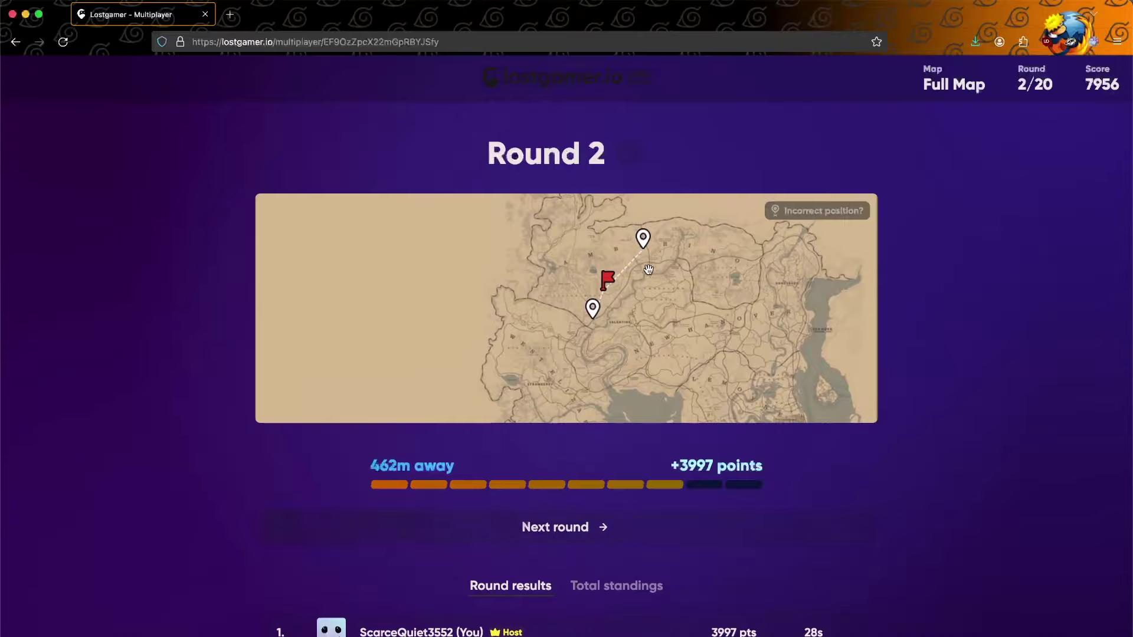
pyautogui.scroll(5, 647, 270)
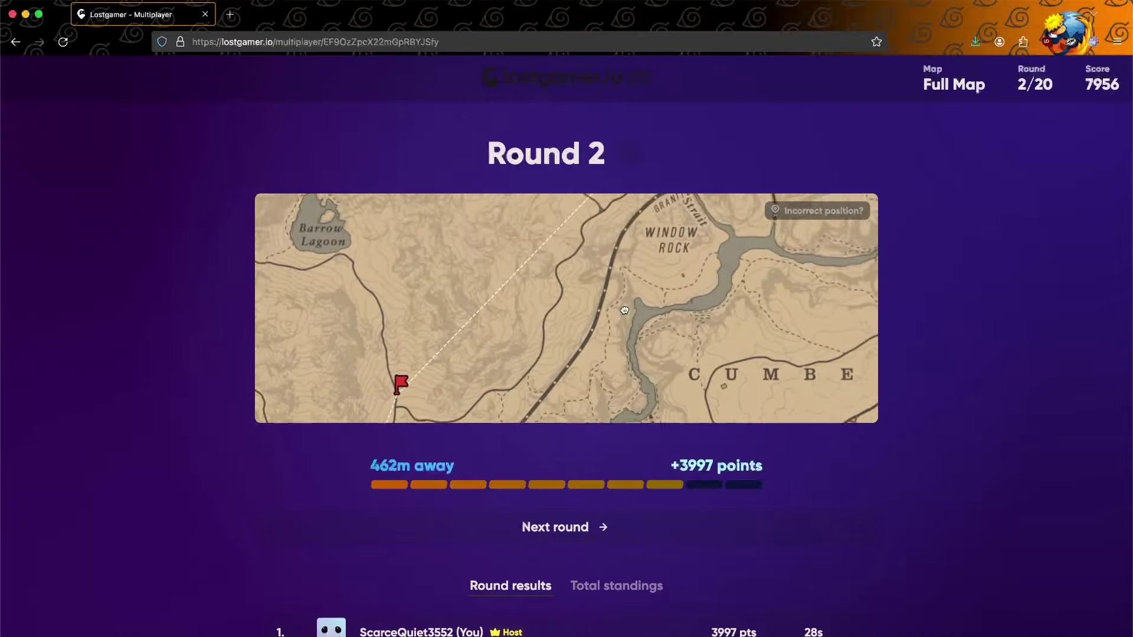
pyautogui.scroll(-5, 624, 309)
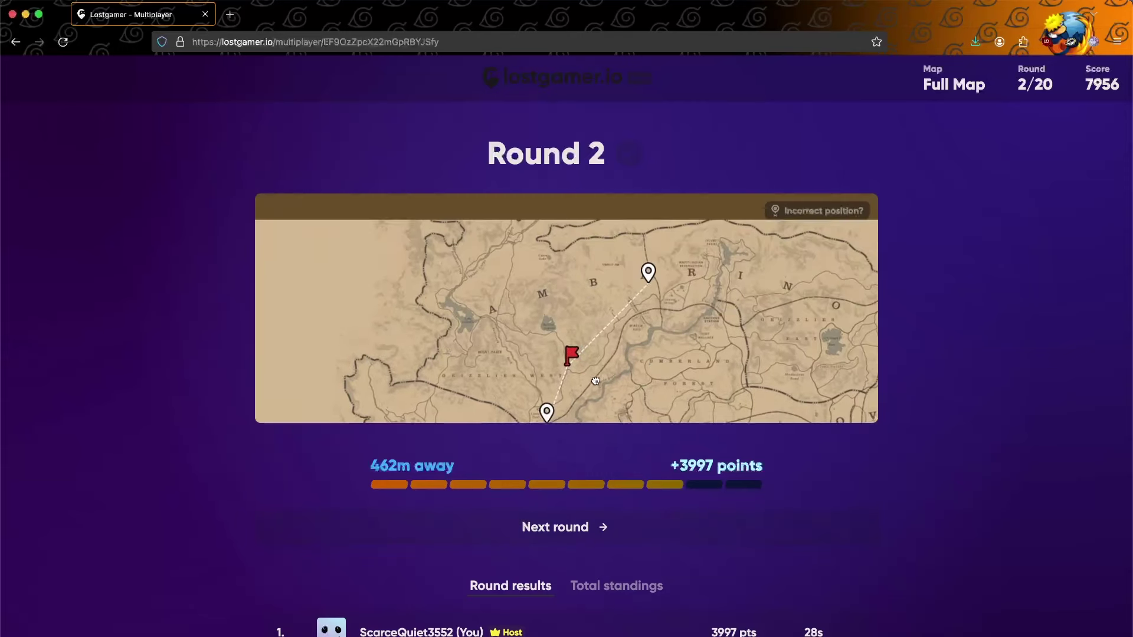
# Advance to round 3 and pin the guess exactly on Wallace Station for 5000 points.
pyautogui.press('space')
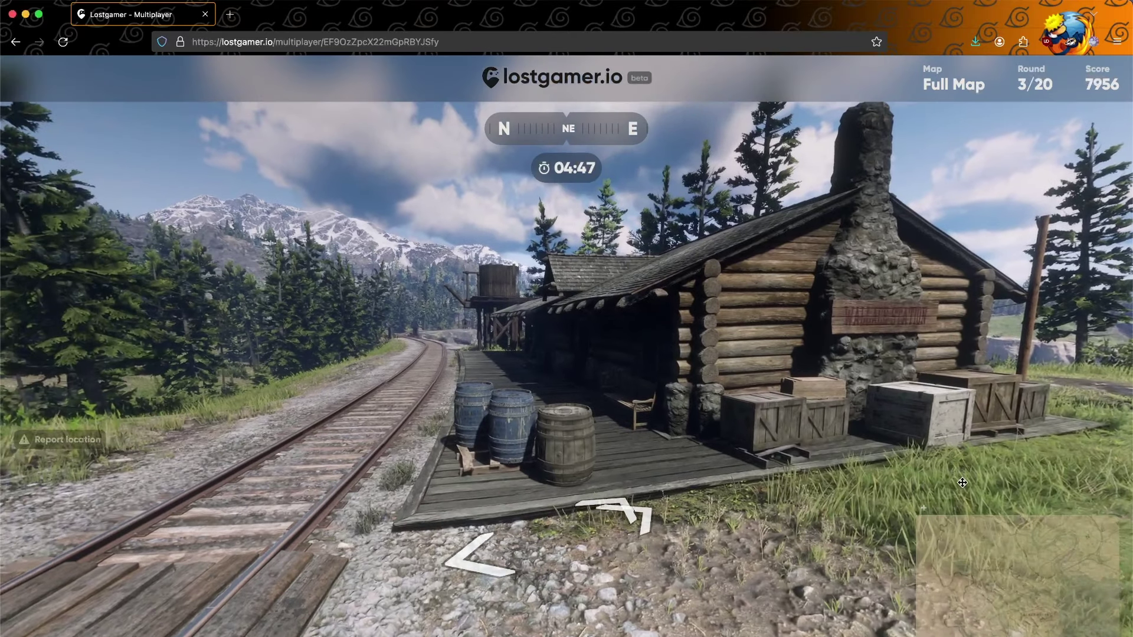
pyautogui.scroll(5, 922, 521)
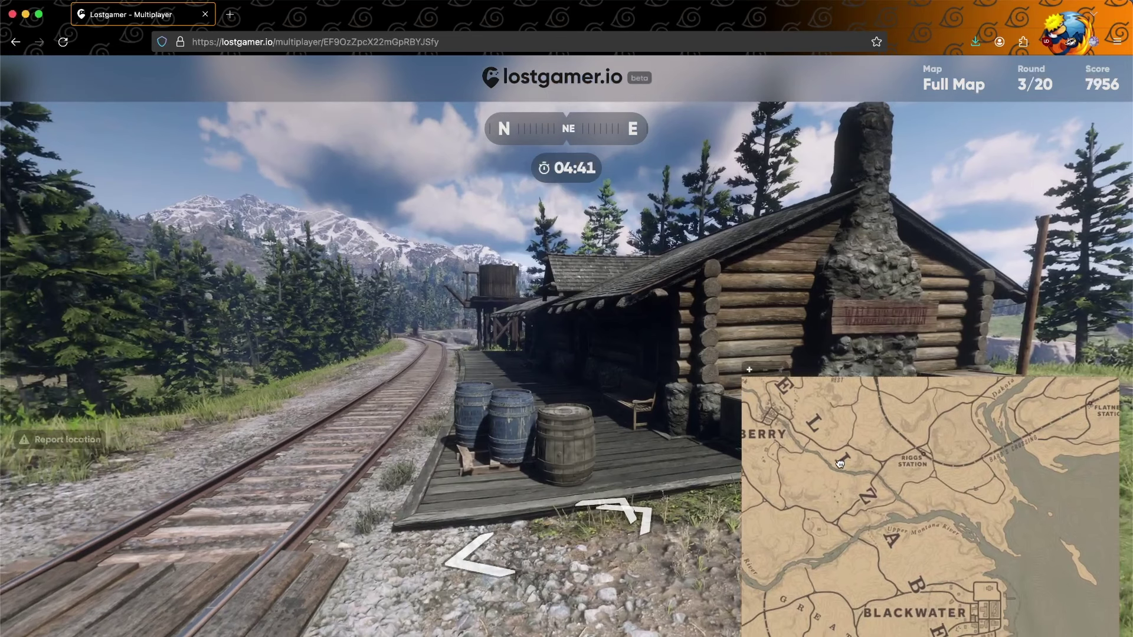
pyautogui.moveTo(840, 462); pyautogui.dragTo(836, 601)
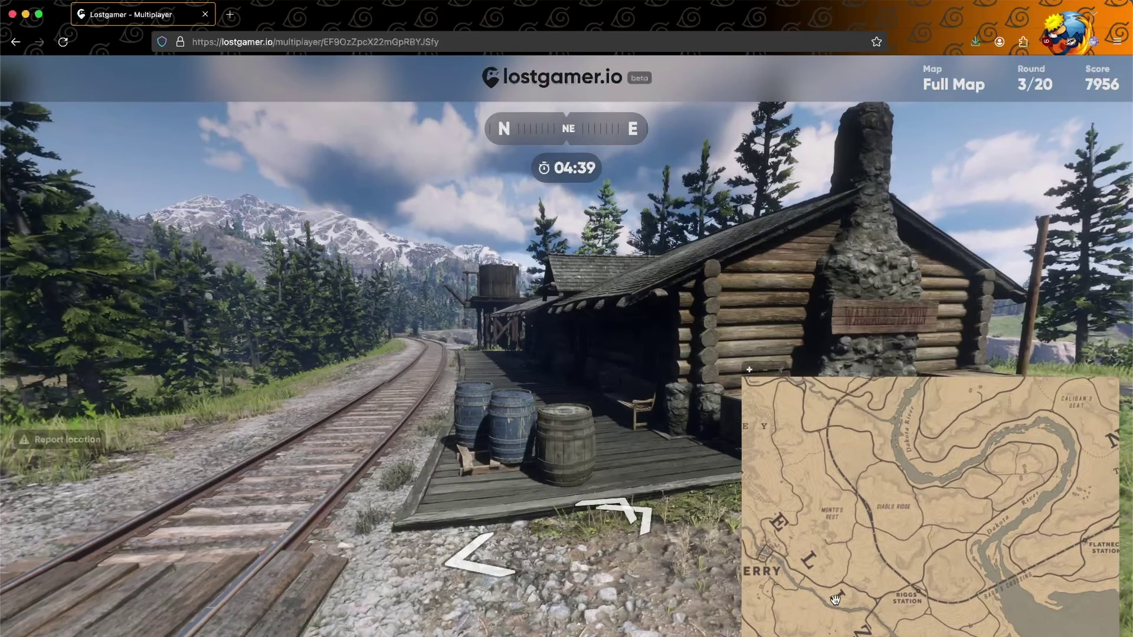
pyautogui.moveTo(868, 444); pyautogui.dragTo(863, 495)
pyautogui.moveTo(868, 445); pyautogui.dragTo(870, 503)
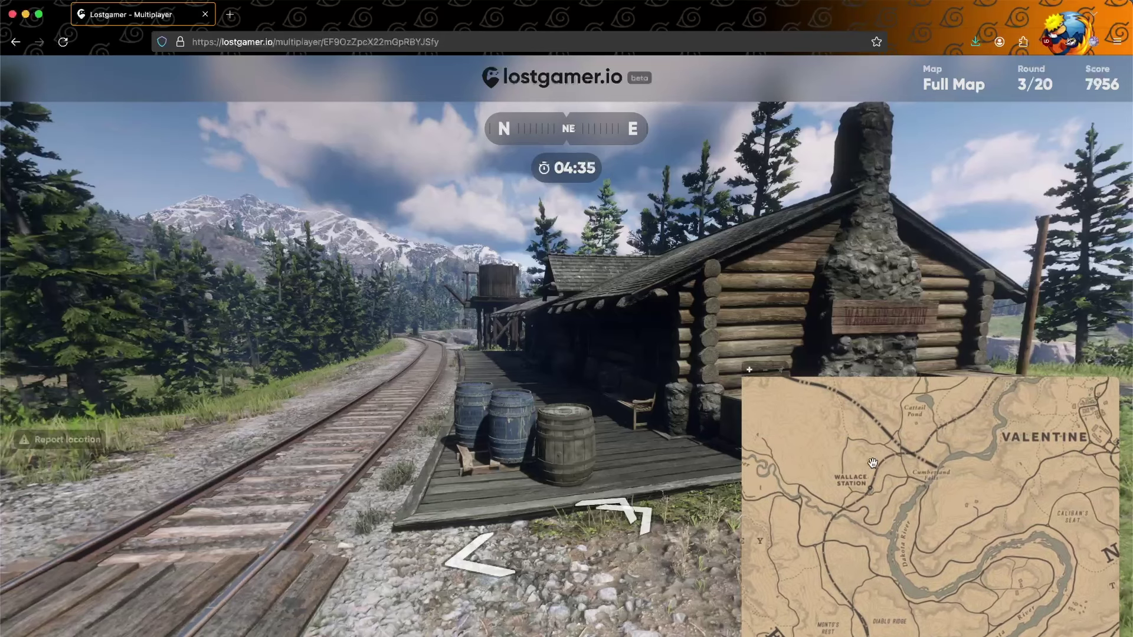
pyautogui.scroll(1, 868, 486)
pyautogui.scroll(2, 867, 485)
pyautogui.scroll(2, 868, 487)
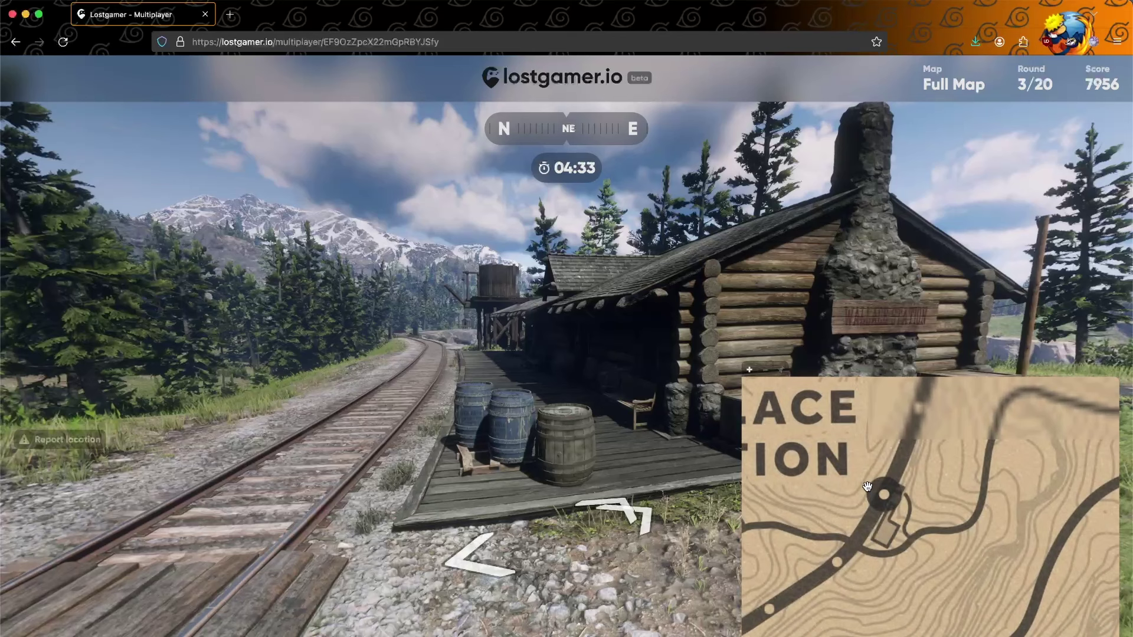
pyautogui.click(859, 546)
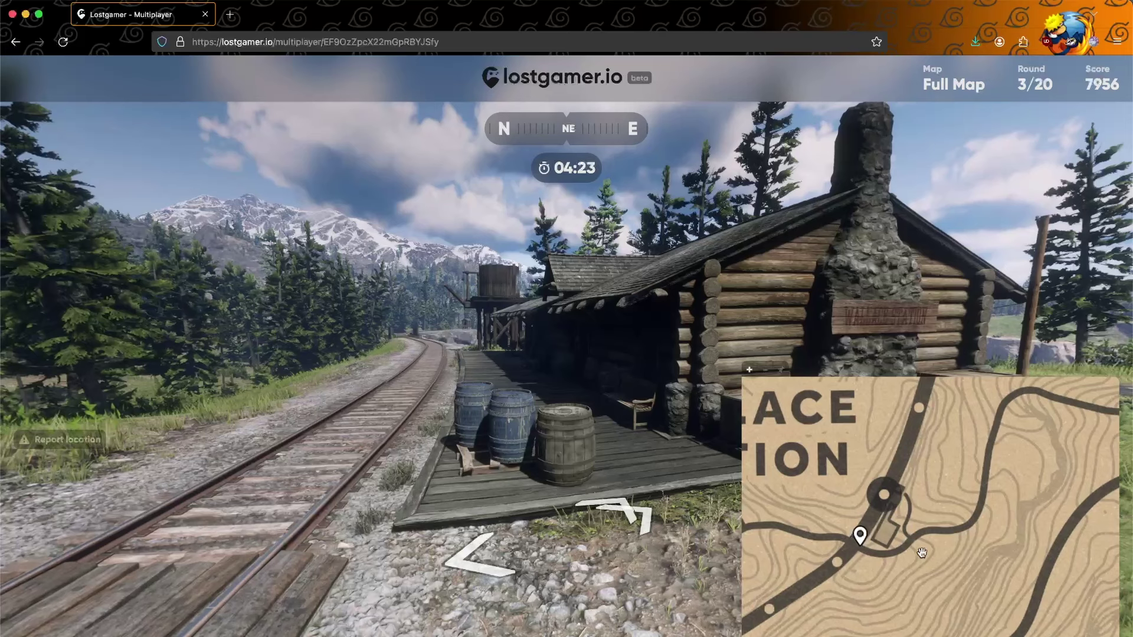
pyautogui.scroll(-3, 922, 554)
pyautogui.scroll(-2, 911, 576)
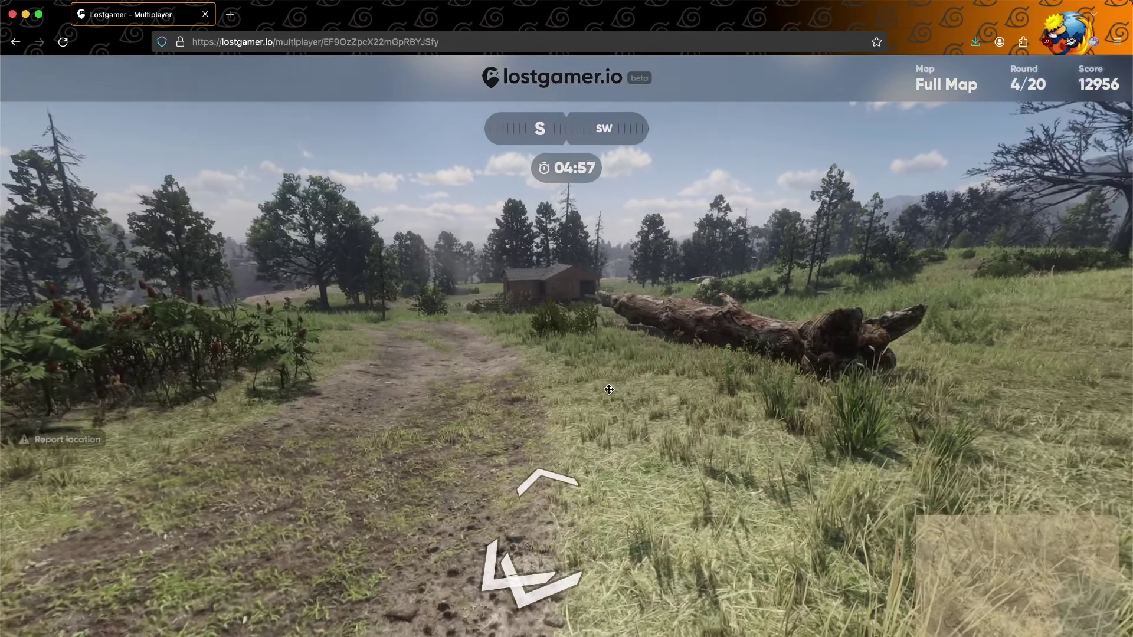
# Explore the round 4 field panorama, walking forward toward the large tree.
pyautogui.moveTo(588, 301); pyautogui.dragTo(599, 384)
pyautogui.scroll(2, 600, 384)
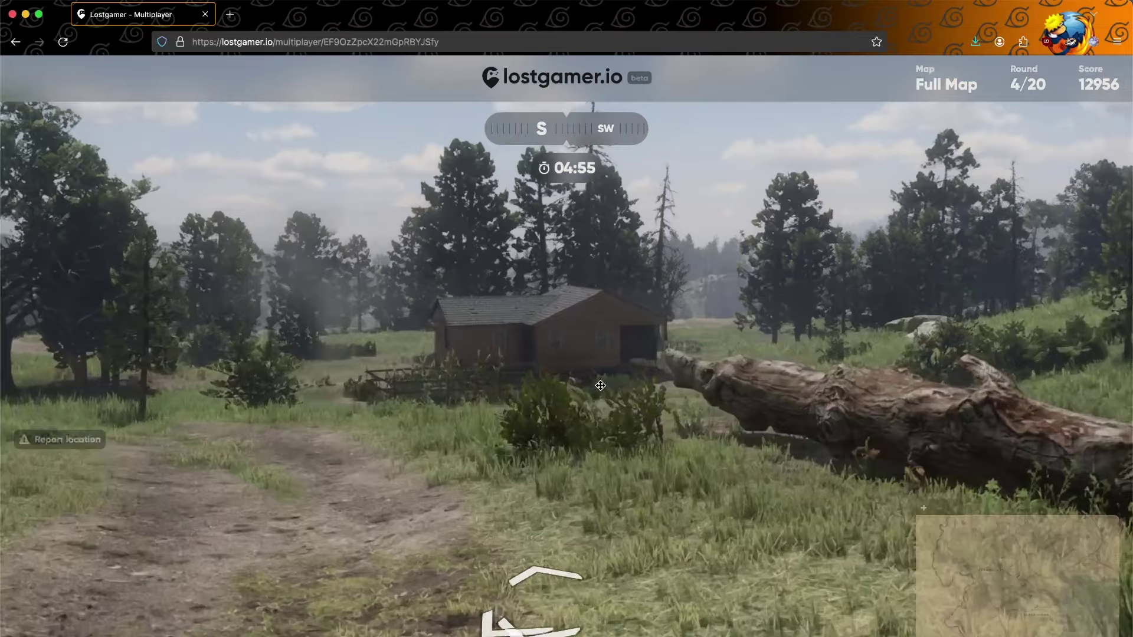
pyautogui.scroll(-3, 599, 385)
pyautogui.moveTo(444, 458); pyautogui.dragTo(700, 375)
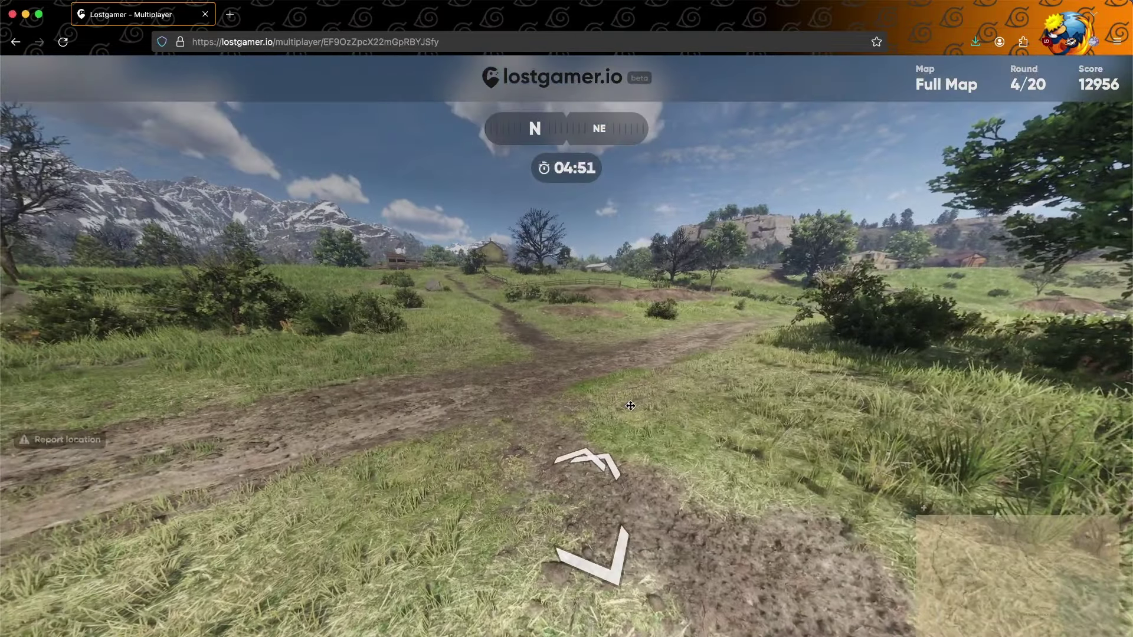
pyautogui.moveTo(619, 395)
pyautogui.mouseDown()
pyautogui.moveTo(553, 455)
pyautogui.moveTo(606, 412)
pyautogui.moveTo(583, 459)
pyautogui.mouseUp()
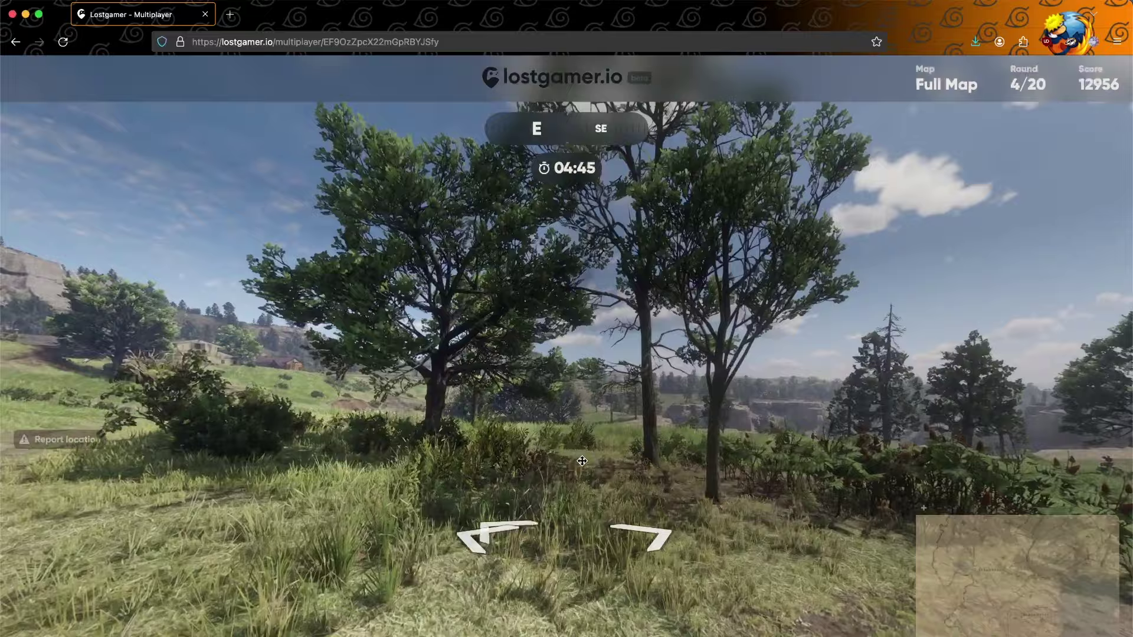
pyautogui.press('Up')
pyautogui.press('Up')
pyautogui.press('Up')
pyautogui.press('Up')
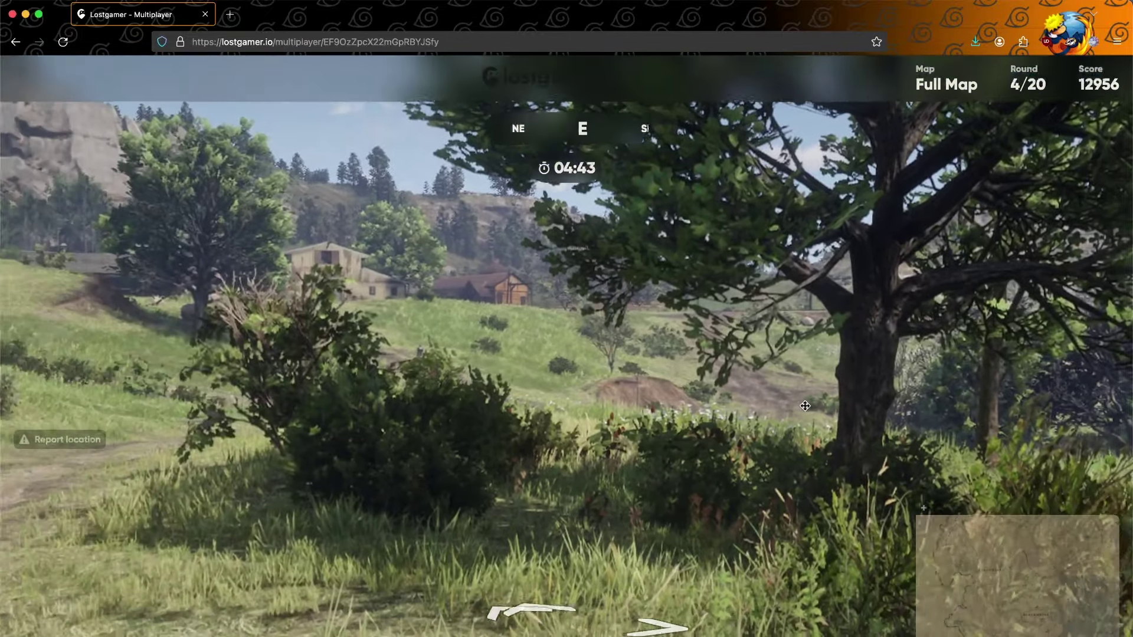
pyautogui.press('Up')
pyautogui.press('Up')
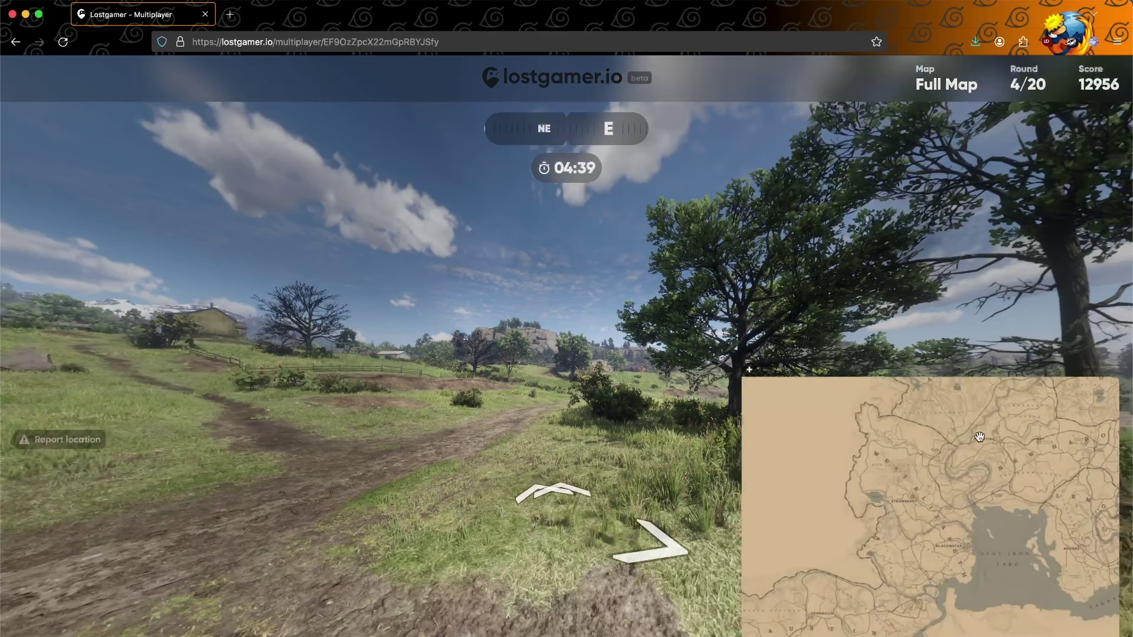
pyautogui.scroll(5, 980, 450)
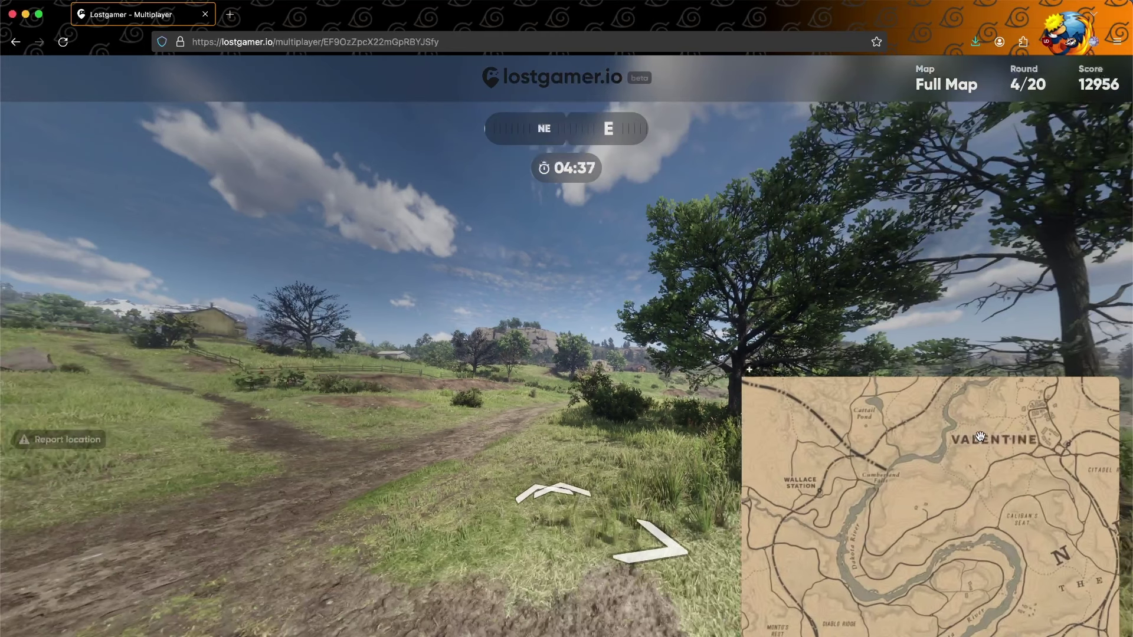
pyautogui.scroll(2, 978, 428)
pyautogui.scroll(2, 981, 442)
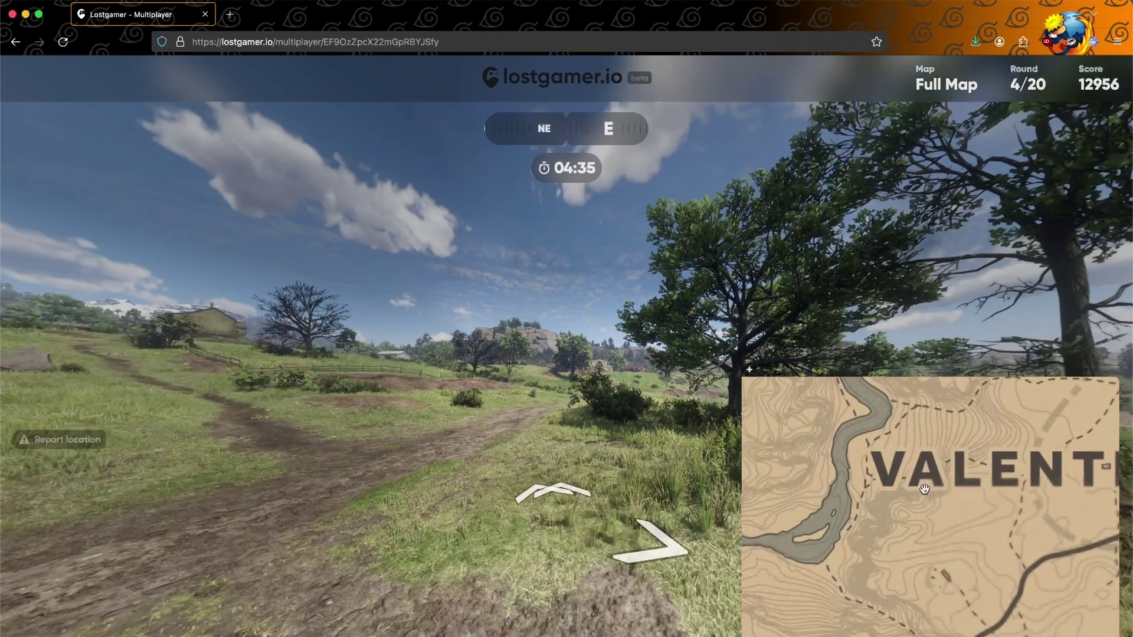
pyautogui.scroll(-3, 985, 467)
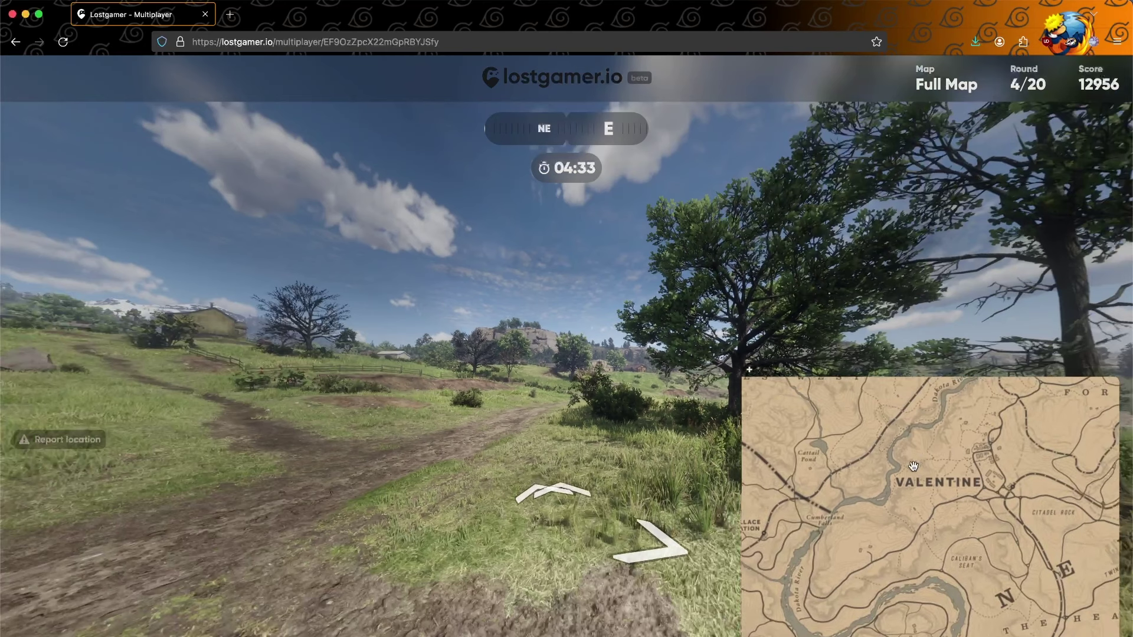
# Pin the guess on the road south of Valentine and submit it for 4767 points.
pyautogui.click(942, 483)
pyautogui.scroll(2, 917, 565)
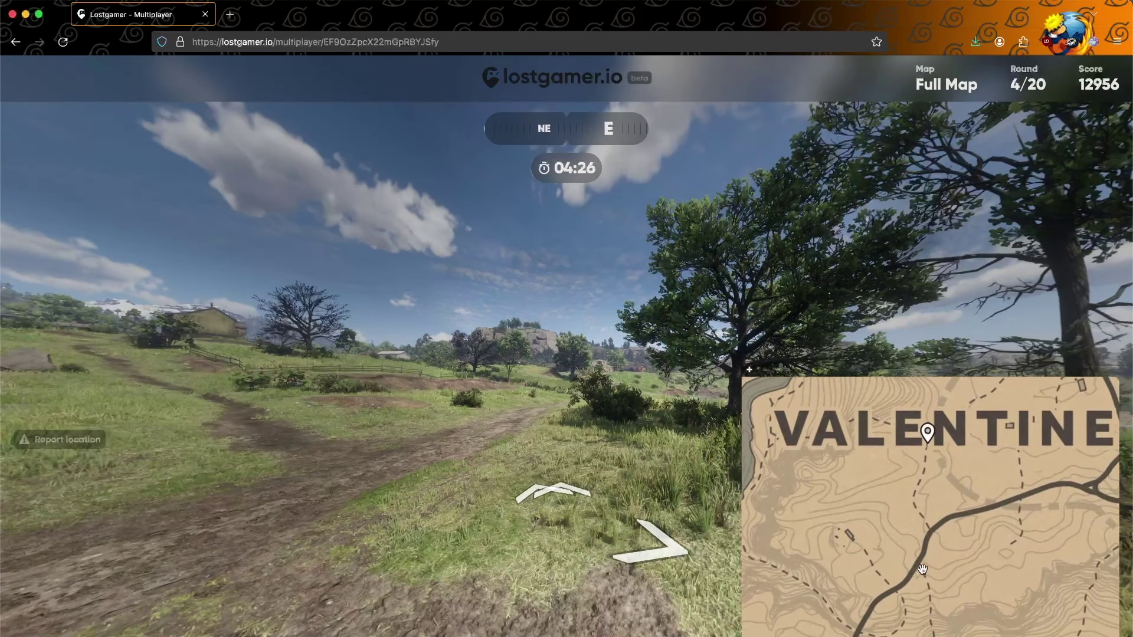
pyautogui.click(922, 569)
pyautogui.press('space')
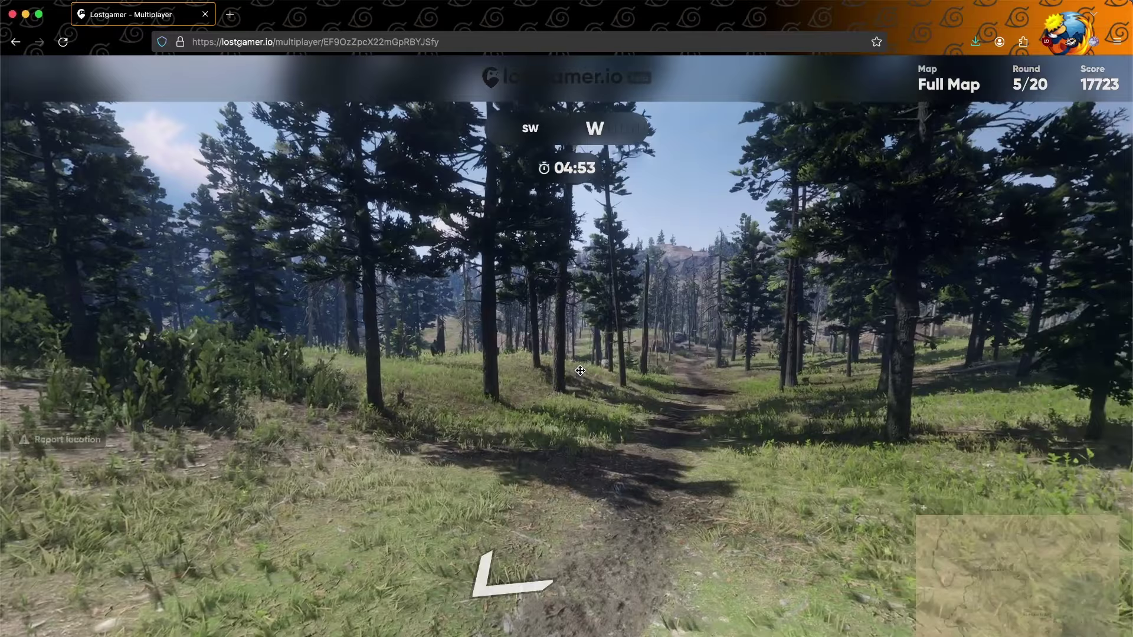
# Explore the round 5 dirt trail, pin a guess and submit it, 822m off for 3339 points.
pyautogui.moveTo(531, 425); pyautogui.dragTo(424, 427)
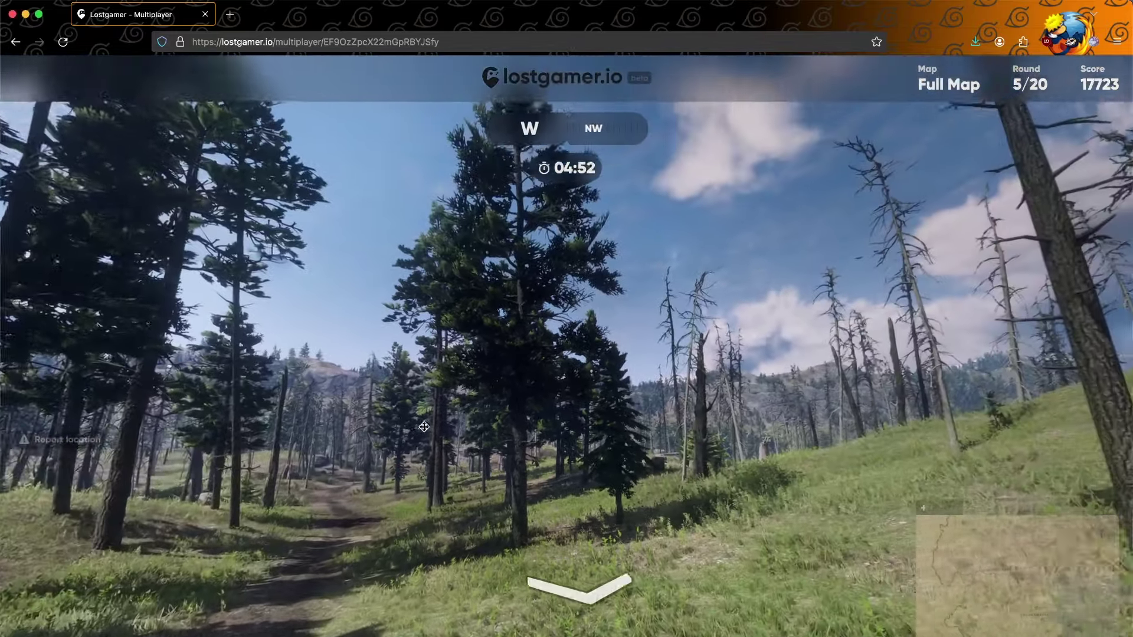
pyautogui.press('Up')
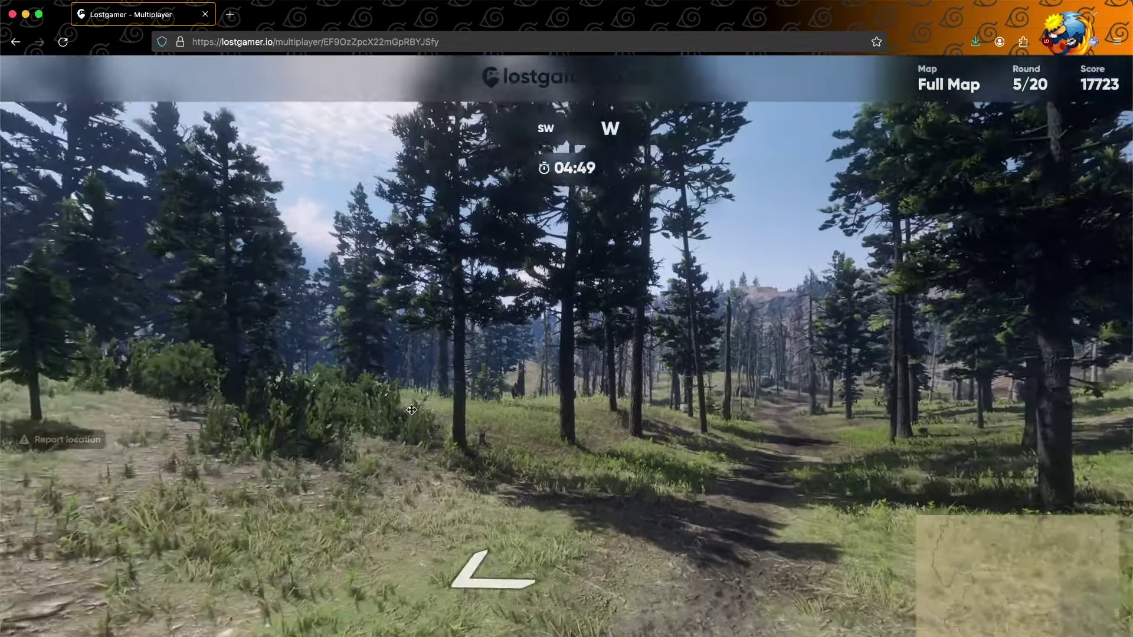
pyautogui.moveTo(337, 392)
pyautogui.mouseDown()
pyautogui.moveTo(491, 434)
pyautogui.moveTo(647, 420)
pyautogui.mouseUp()
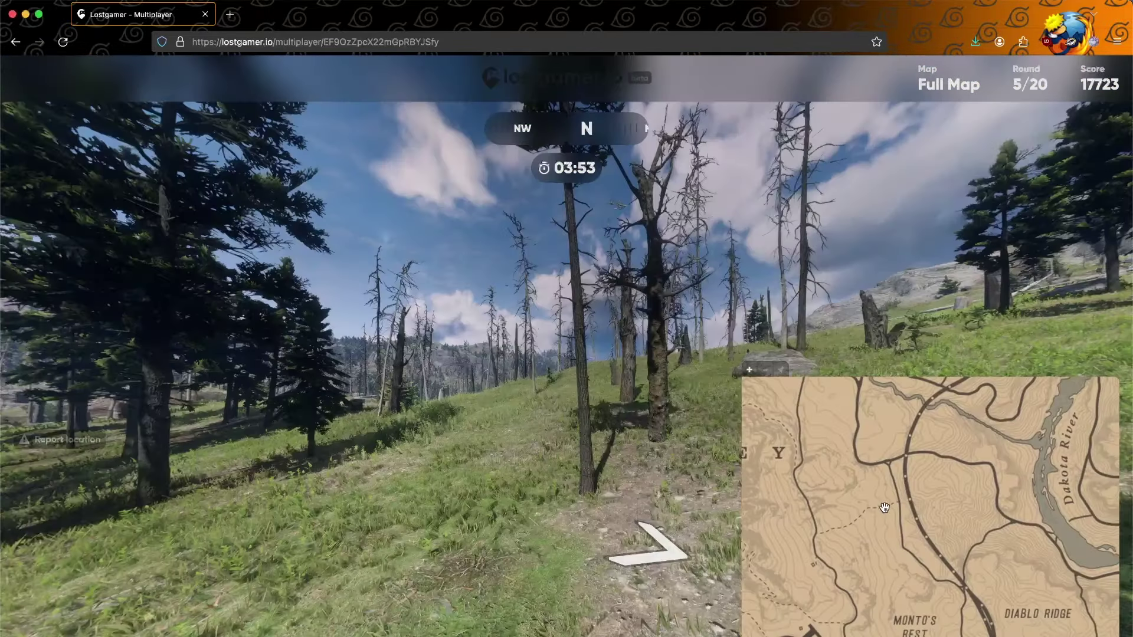
pyautogui.click(880, 506)
pyautogui.moveTo(598, 503); pyautogui.dragTo(796, 496)
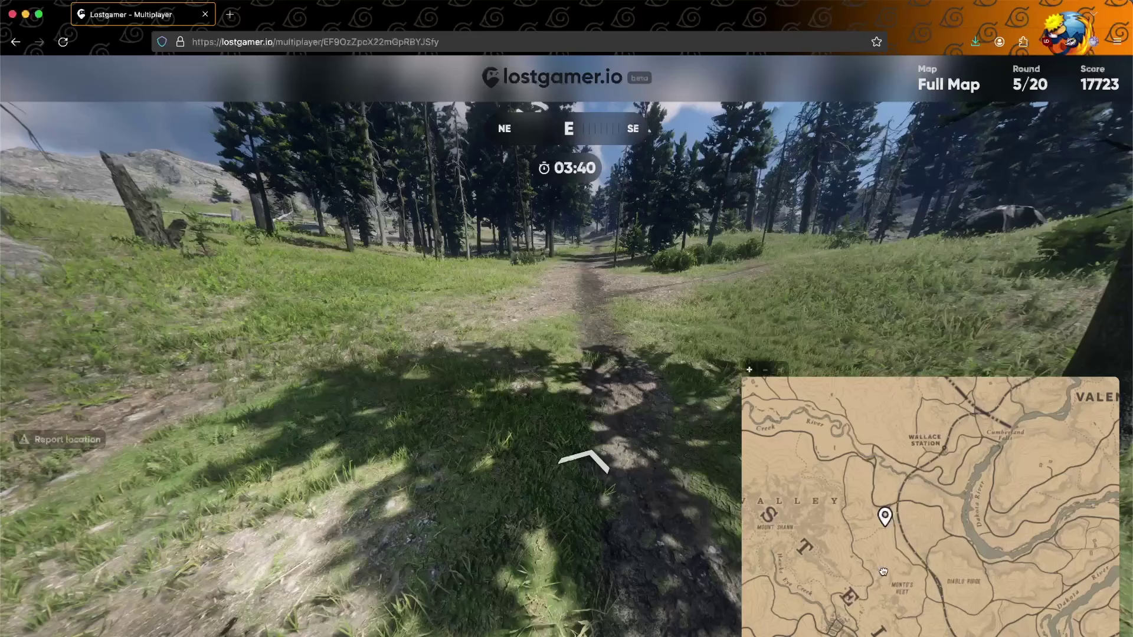
pyautogui.moveTo(883, 571); pyautogui.dragTo(867, 497)
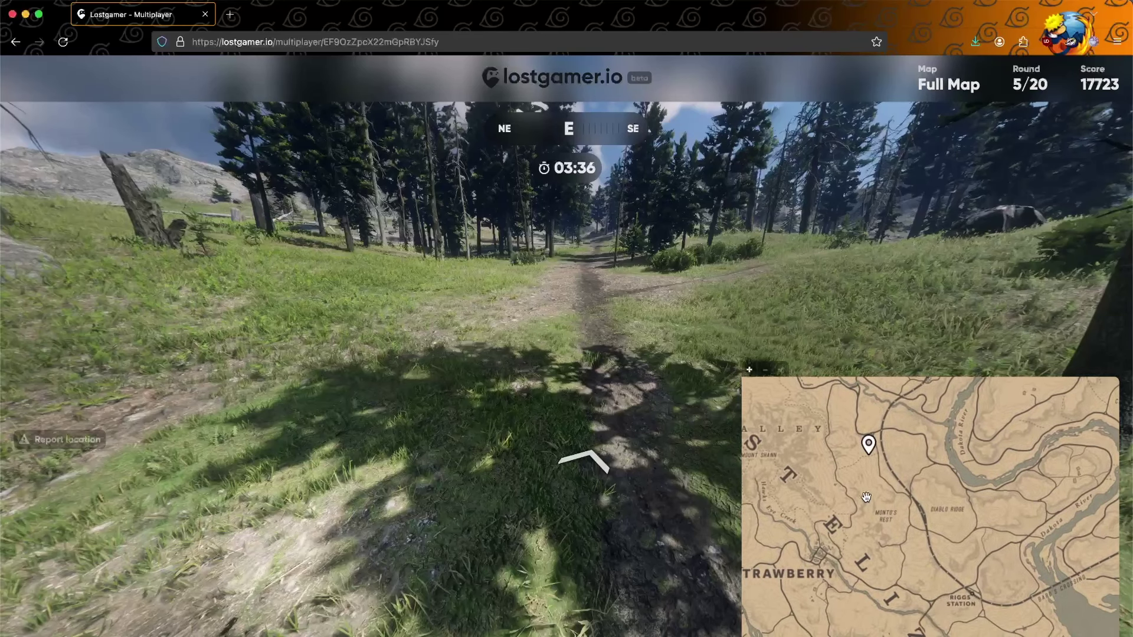
pyautogui.press('space')
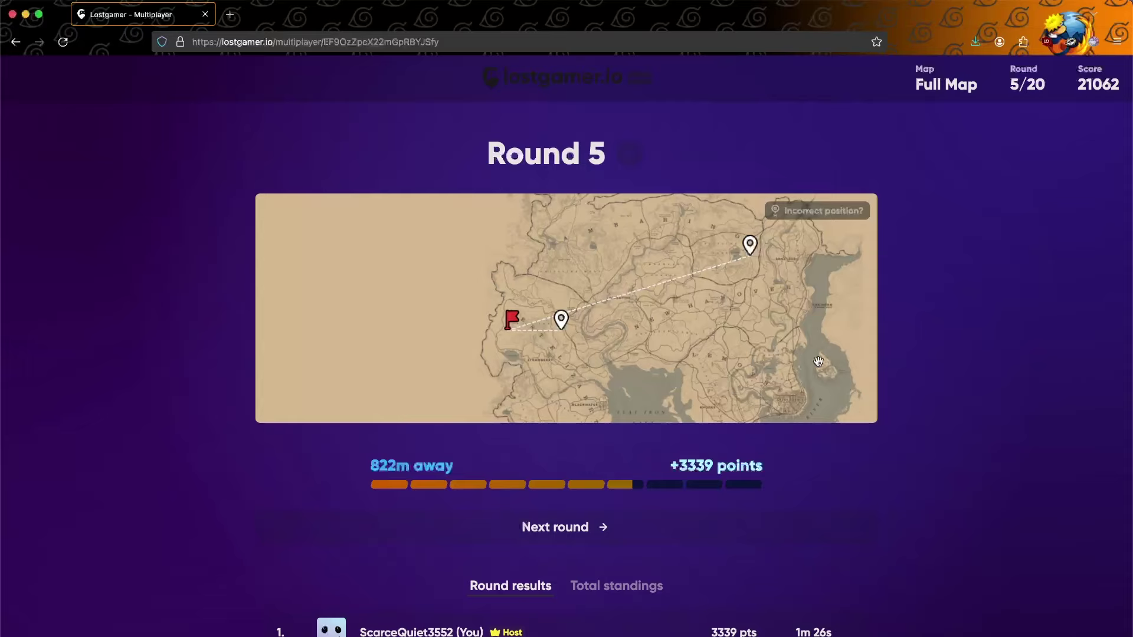
# Pan the round 5 results map to view other regions.
pyautogui.moveTo(769, 393); pyautogui.dragTo(710, 266)
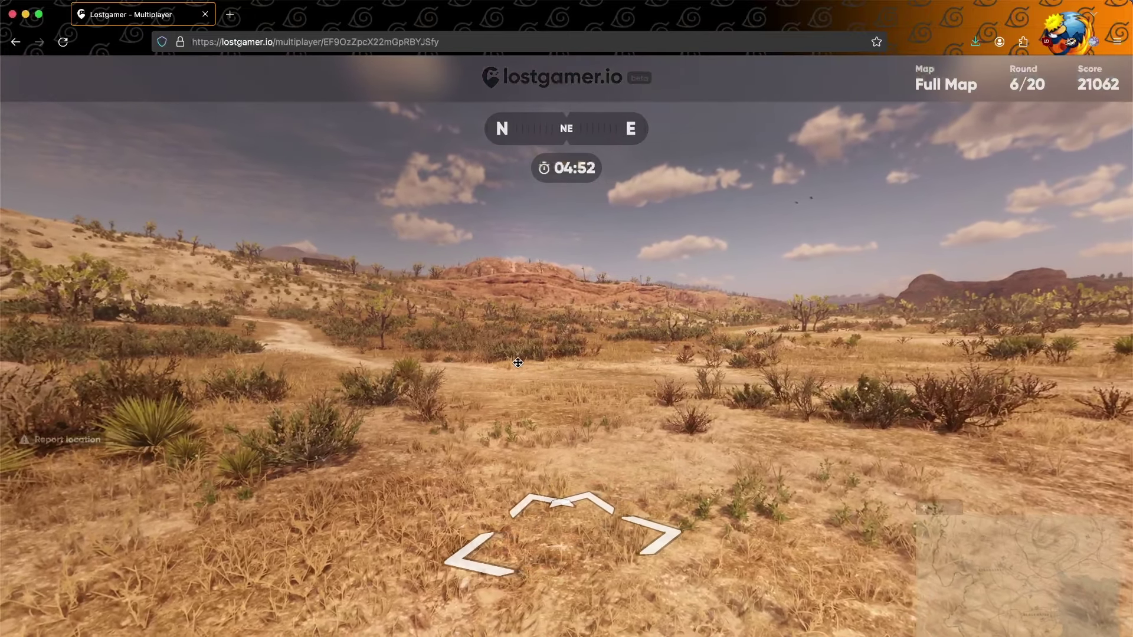
# Walk the round 6 desert trail, then look around round 7's red canyon.
pyautogui.moveTo(505, 349); pyautogui.dragTo(781, 367)
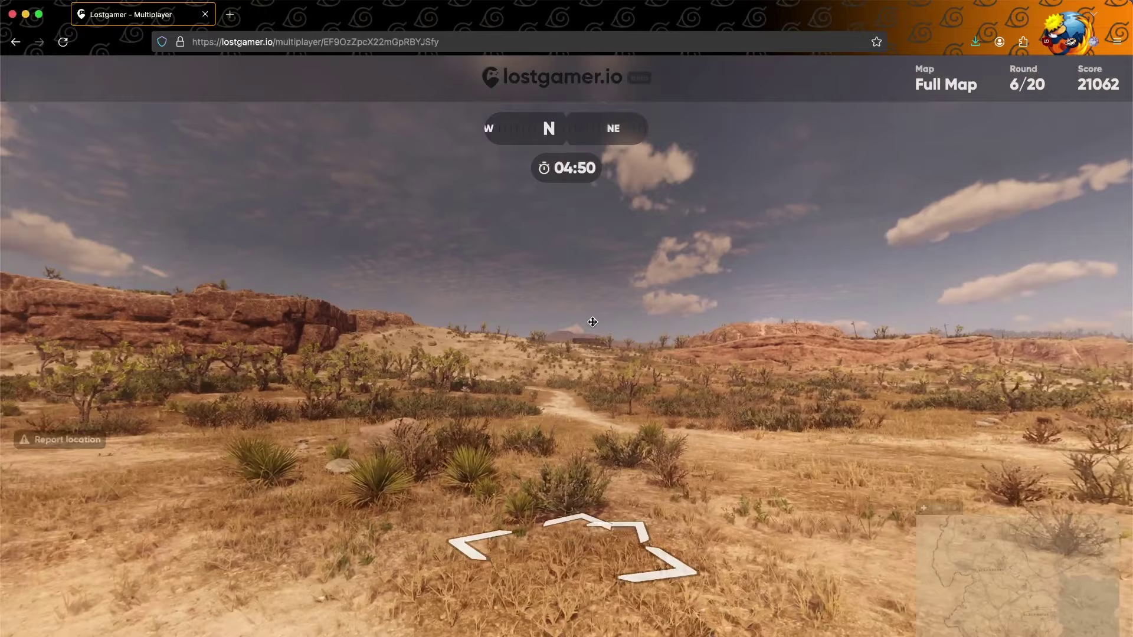
pyautogui.press('Up')
pyautogui.press('Down')
pyautogui.moveTo(593, 321); pyautogui.dragTo(822, 365)
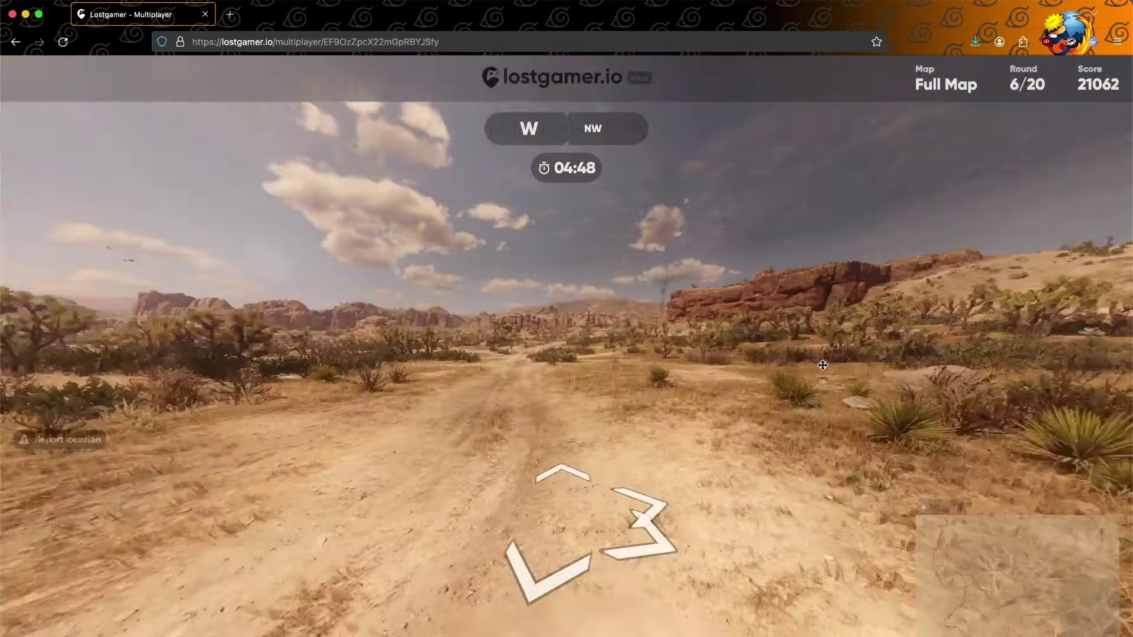
pyautogui.moveTo(638, 280); pyautogui.dragTo(572, 294)
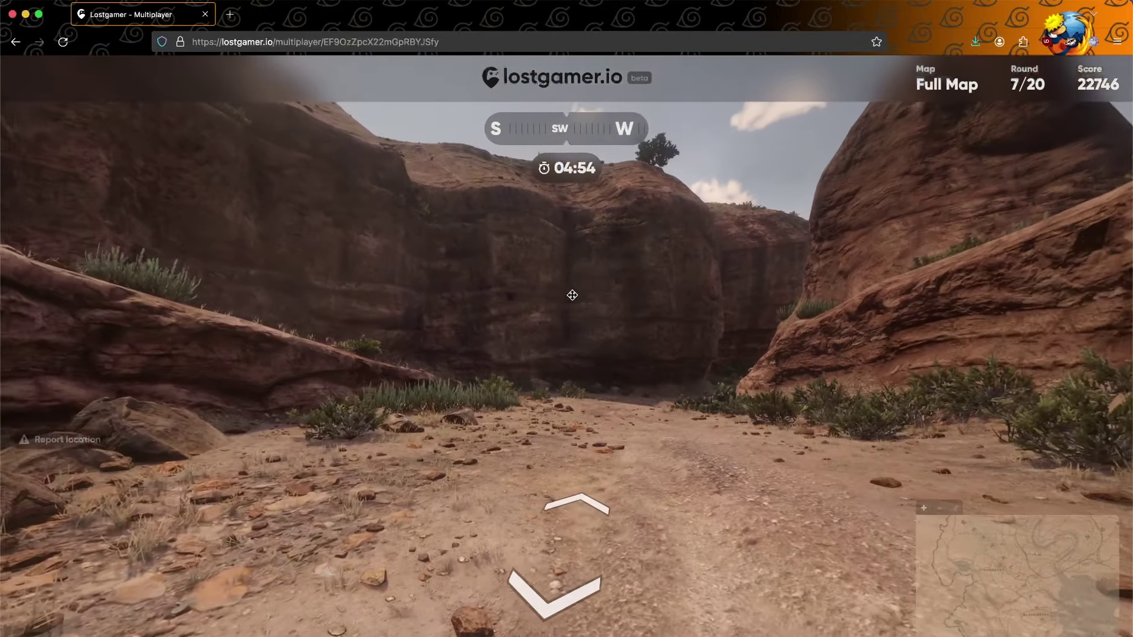
pyautogui.moveTo(663, 304); pyautogui.dragTo(464, 321)
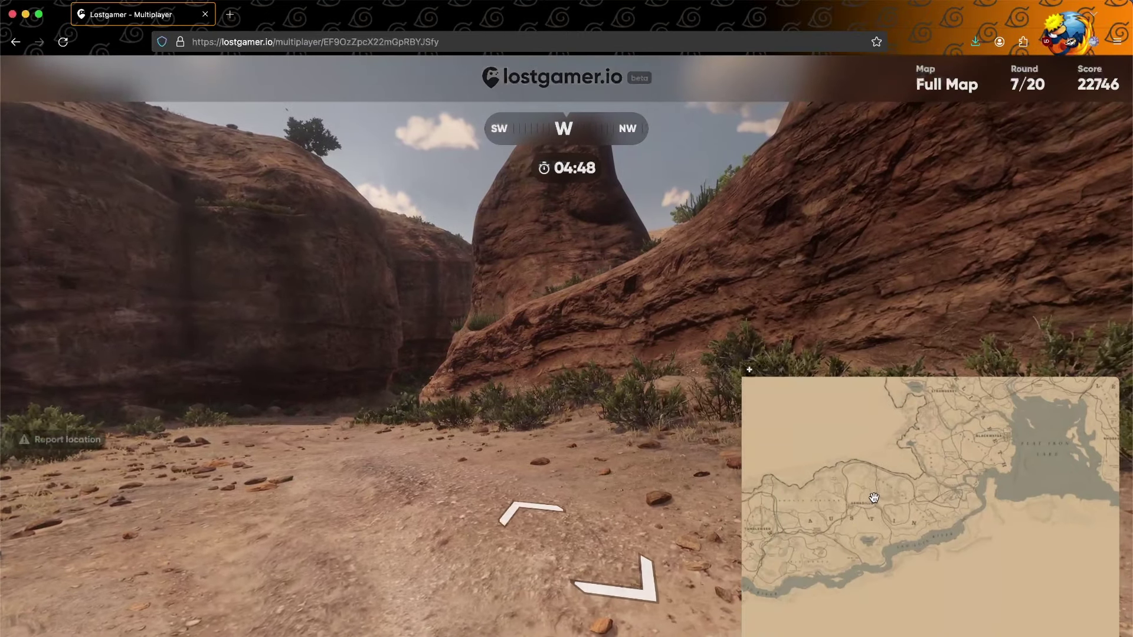
pyautogui.scroll(5, 874, 491)
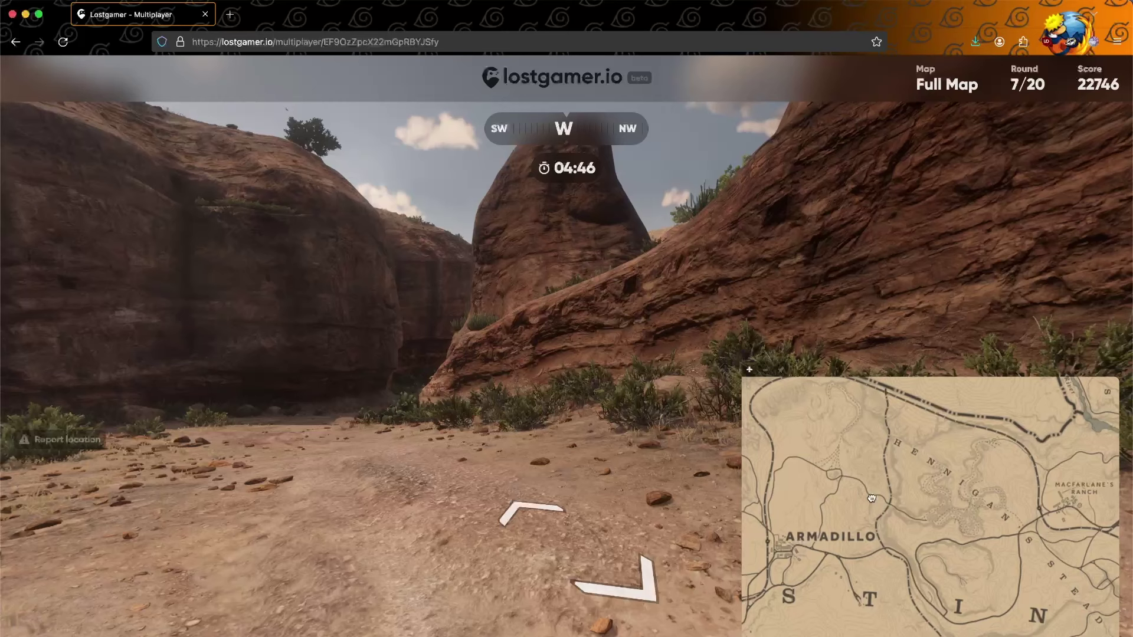
pyautogui.scroll(3, 905, 543)
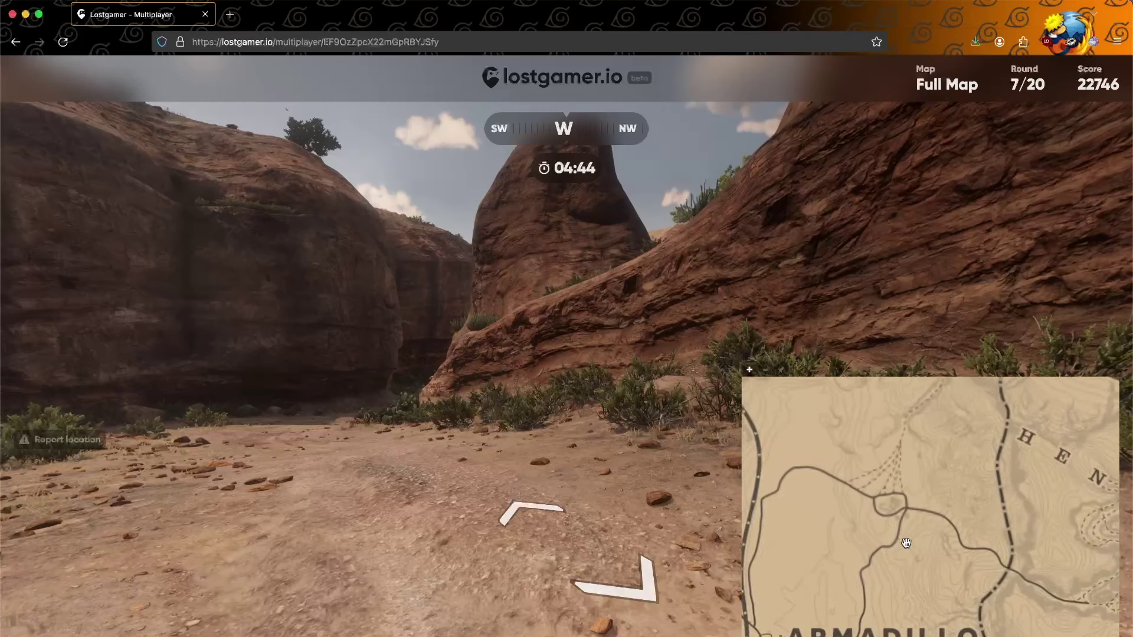
# Pan the guess map from Armadillo across to the Hennigans area.
pyautogui.moveTo(908, 521); pyautogui.dragTo(896, 579)
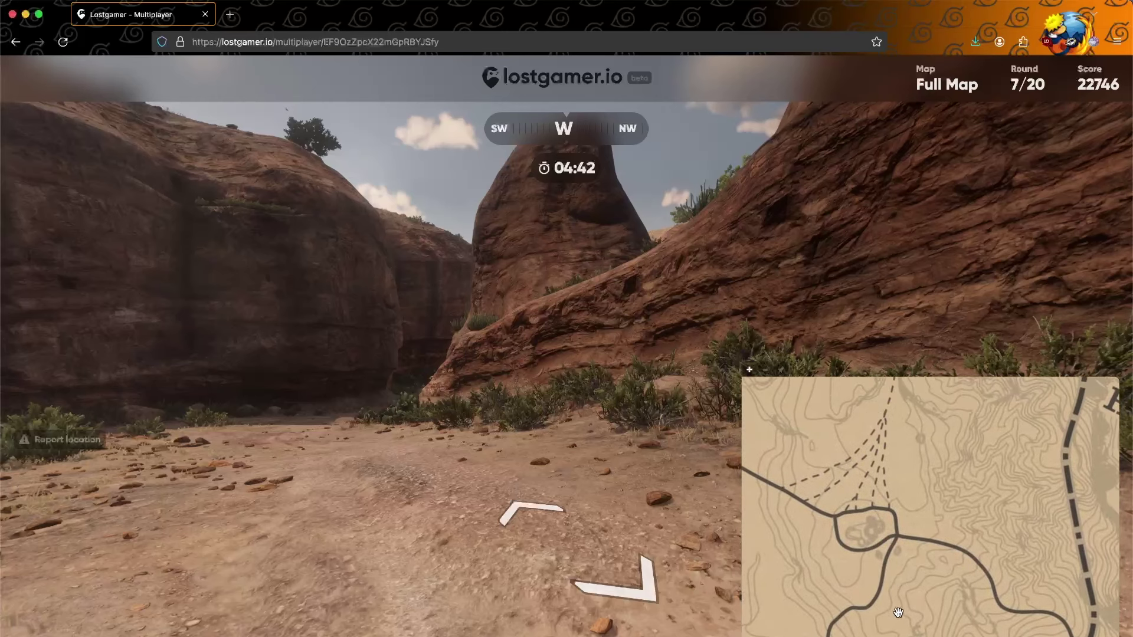
pyautogui.scroll(-3, 895, 611)
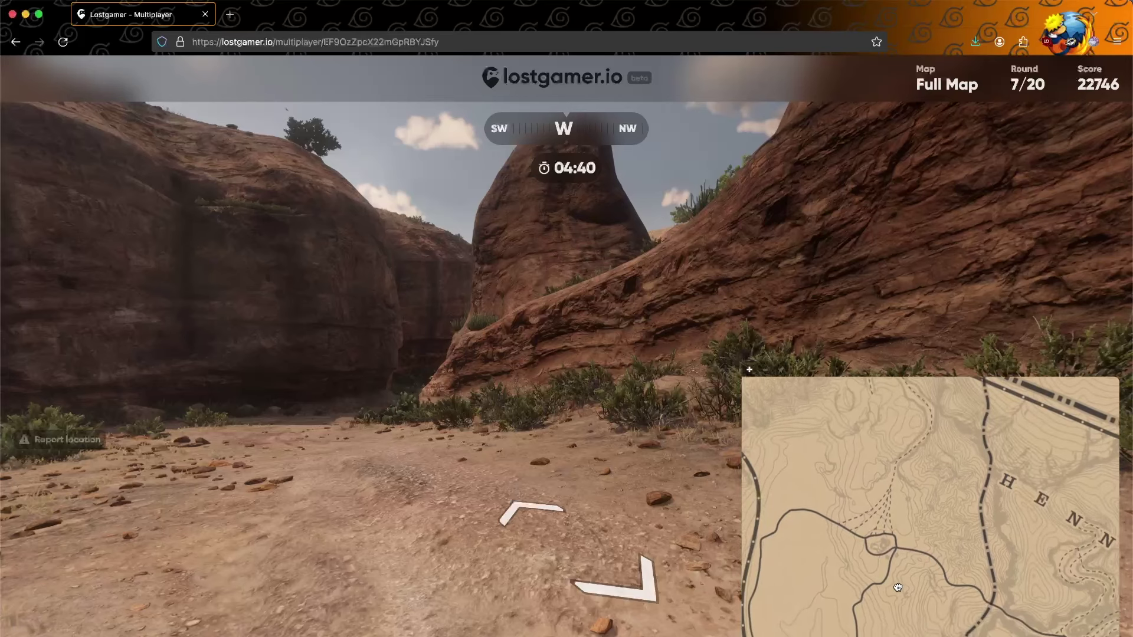
pyautogui.moveTo(898, 596); pyautogui.dragTo(814, 529)
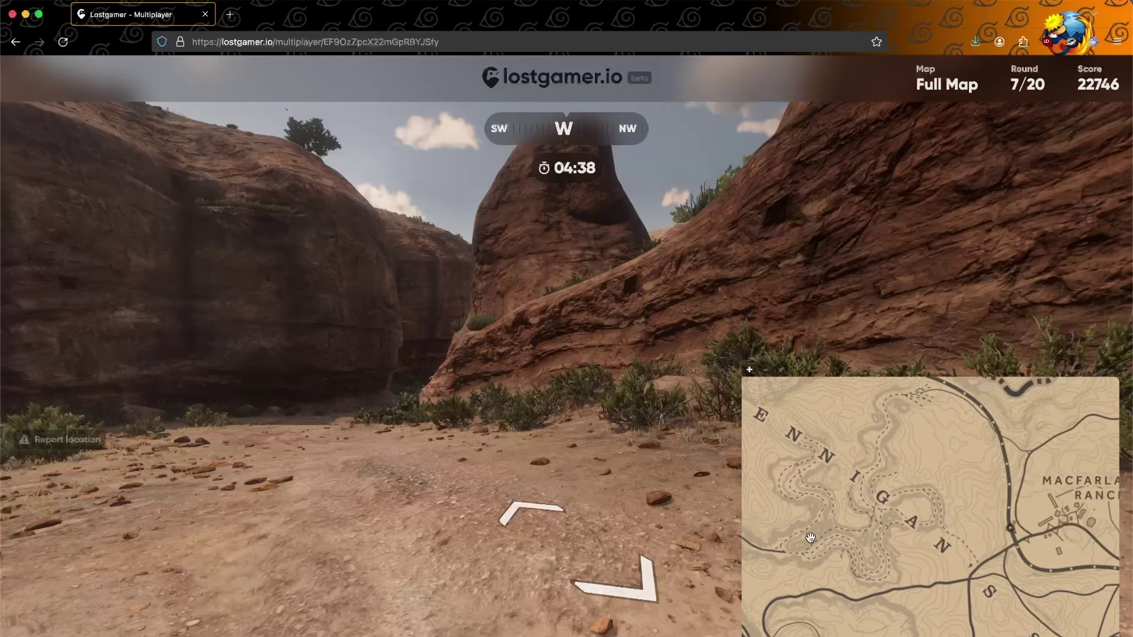
pyautogui.scroll(-1, 822, 532)
pyautogui.scroll(1, 826, 535)
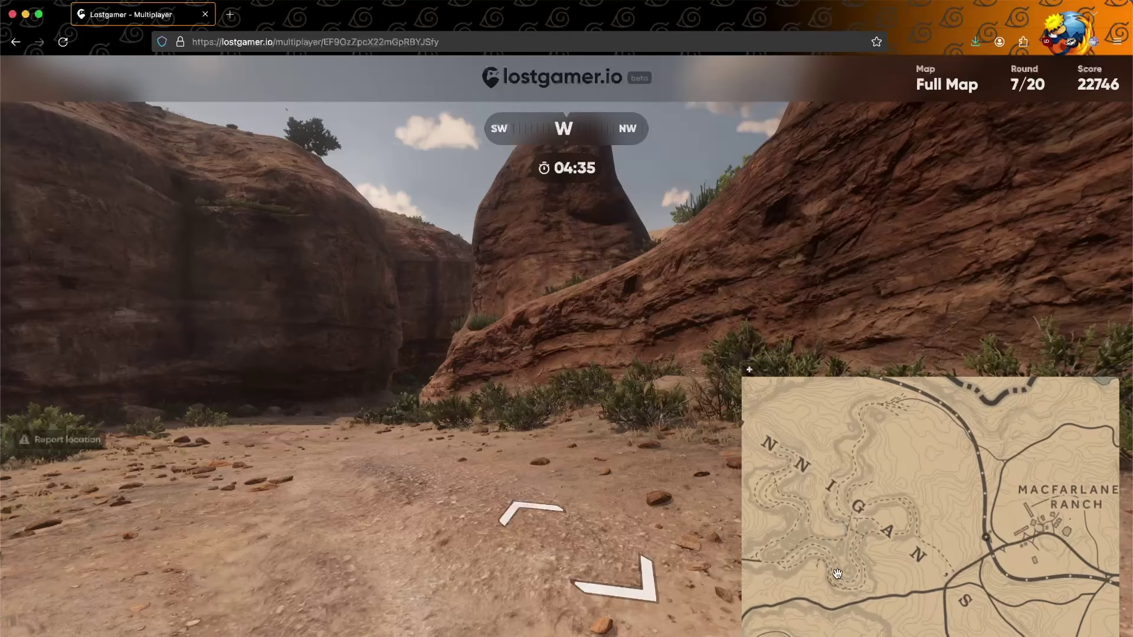
pyautogui.scroll(1, 822, 557)
pyautogui.moveTo(823, 557); pyautogui.dragTo(924, 582)
pyautogui.scroll(-1, 925, 581)
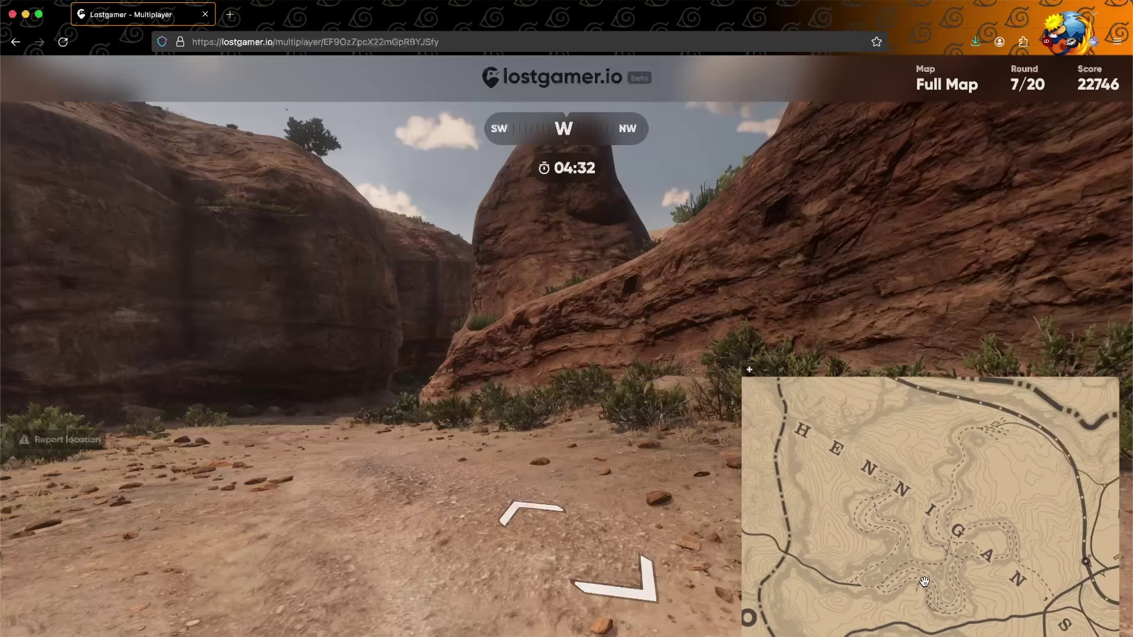
# Submit the round 7 guess, 107m off for 4774 points, and start the next round.
pyautogui.click(859, 585)
pyautogui.press('space')
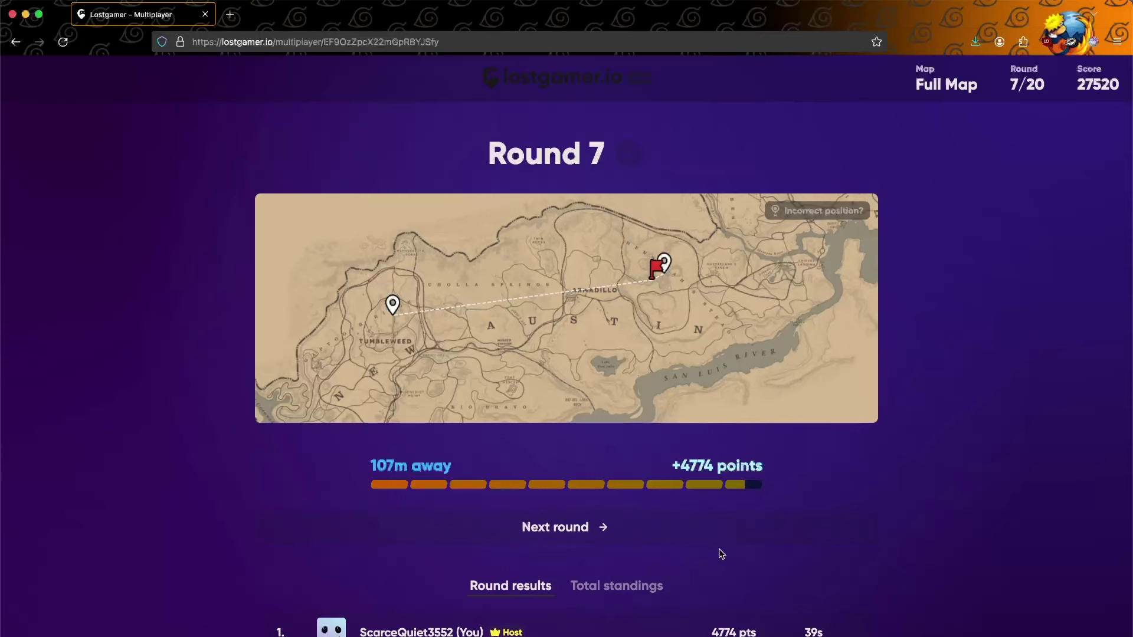
pyautogui.click(665, 533)
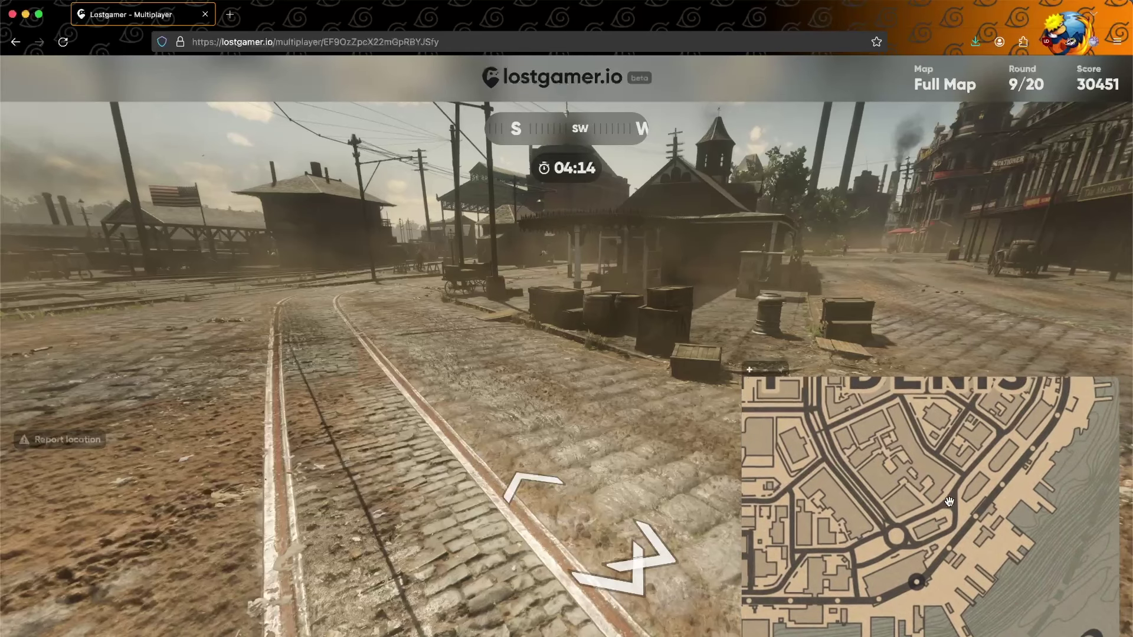
# Guess southeastern Saint Denis for round 9, review standings at 35105, and start round 10.
pyautogui.click(947, 502)
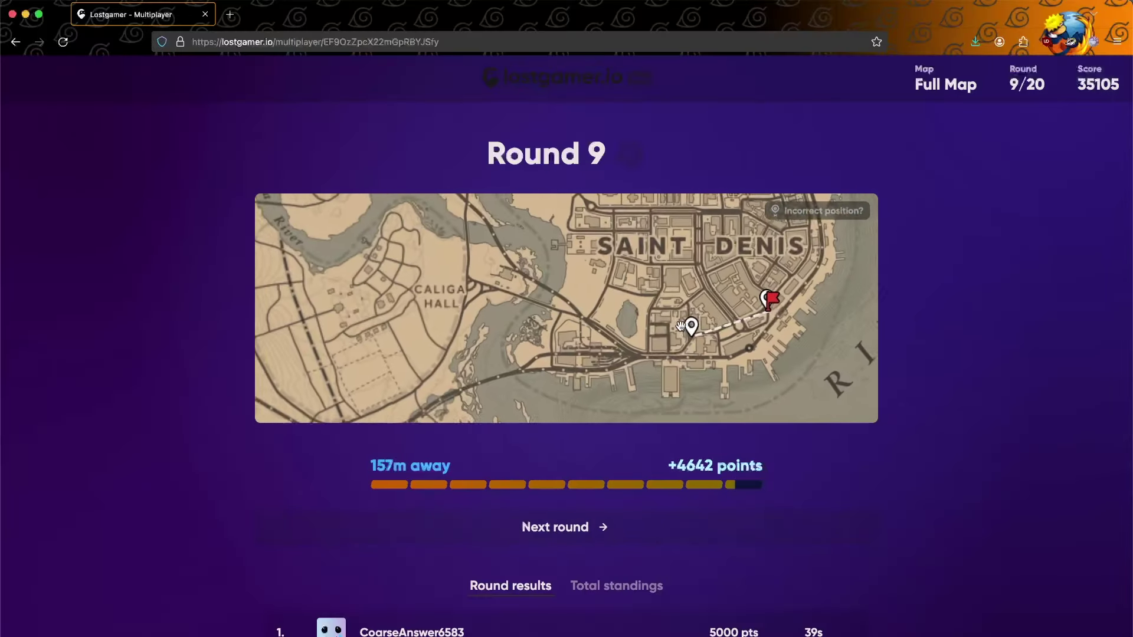
pyautogui.scroll(3, 688, 271)
pyautogui.moveTo(688, 271); pyautogui.dragTo(566, 261)
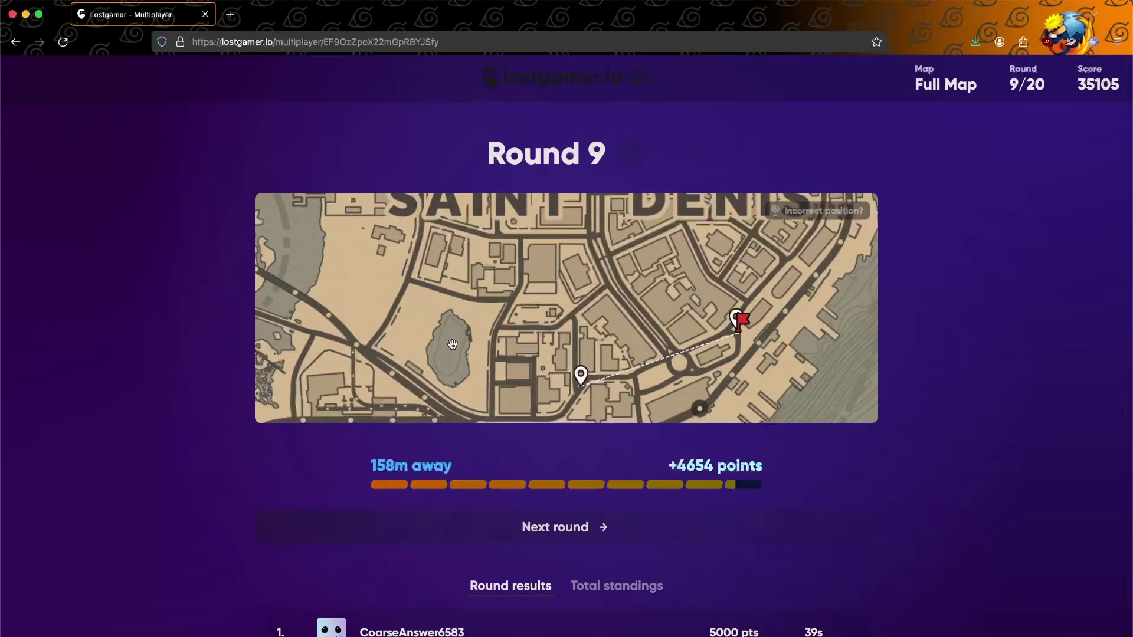
pyautogui.click(618, 586)
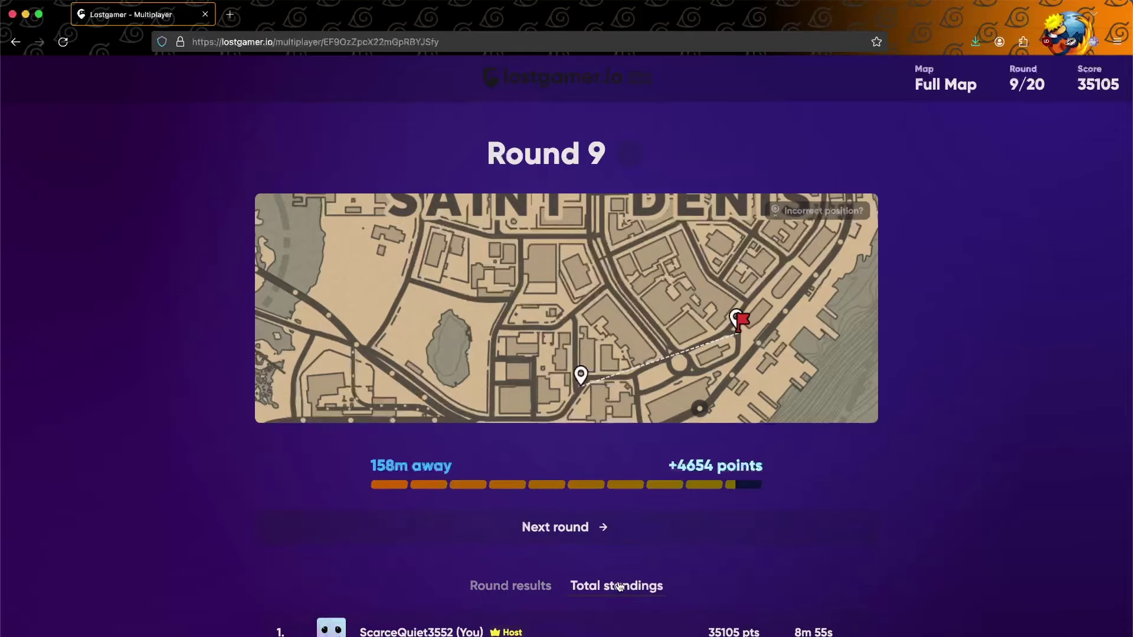
pyautogui.scroll(-1, 621, 580)
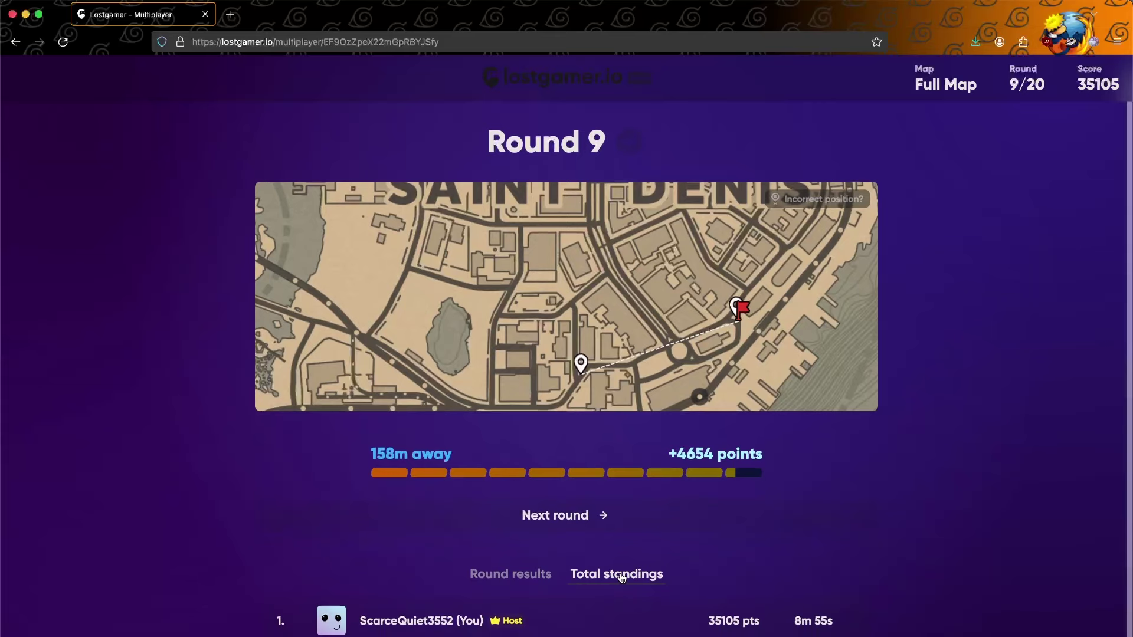
pyautogui.click(571, 513)
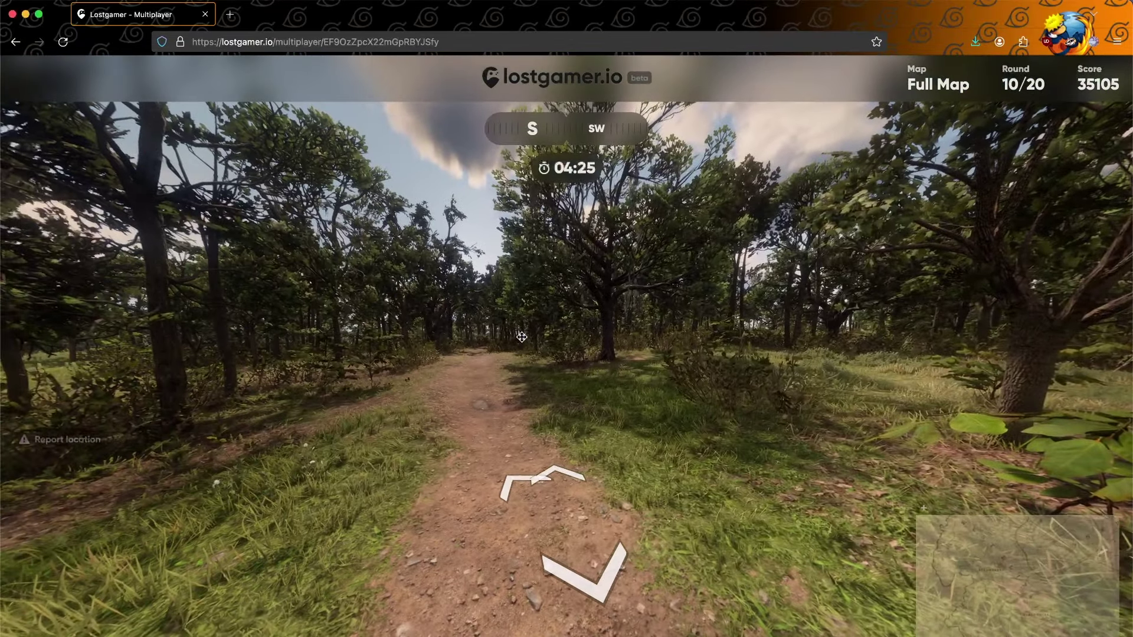
# Walk forward along the round 10 forest dirt path, looking around.
pyautogui.moveTo(571, 511); pyautogui.dragTo(559, 149)
pyautogui.press('Up')
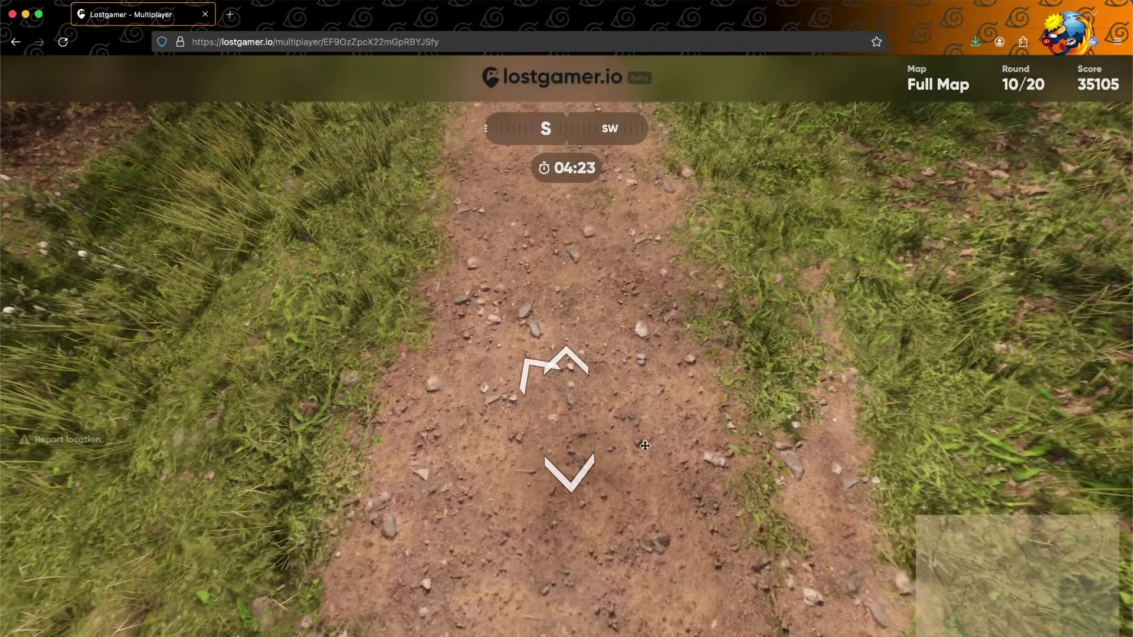
pyautogui.moveTo(688, 234); pyautogui.dragTo(676, 493)
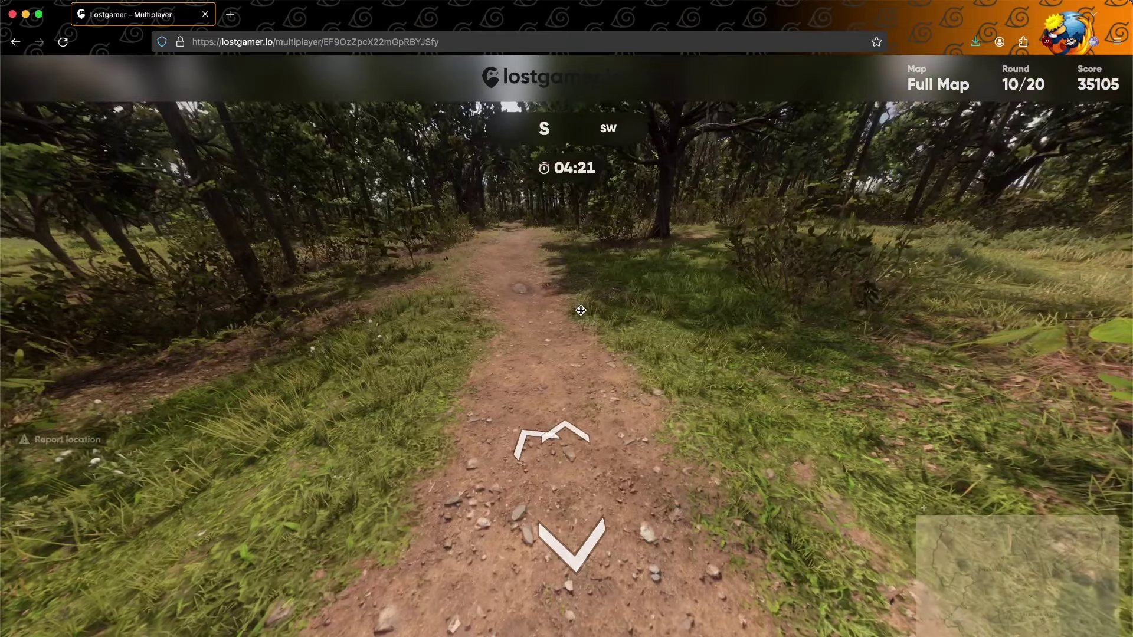
pyautogui.press('Up')
pyautogui.press('Up')
pyautogui.press('Up')
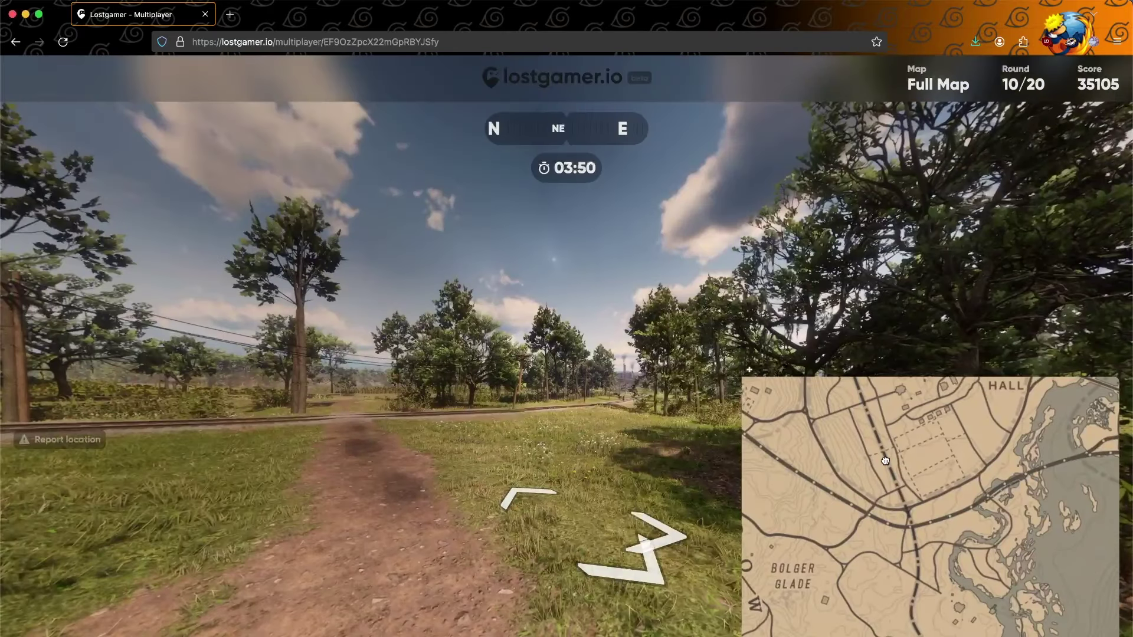
pyautogui.scroll(2, 886, 461)
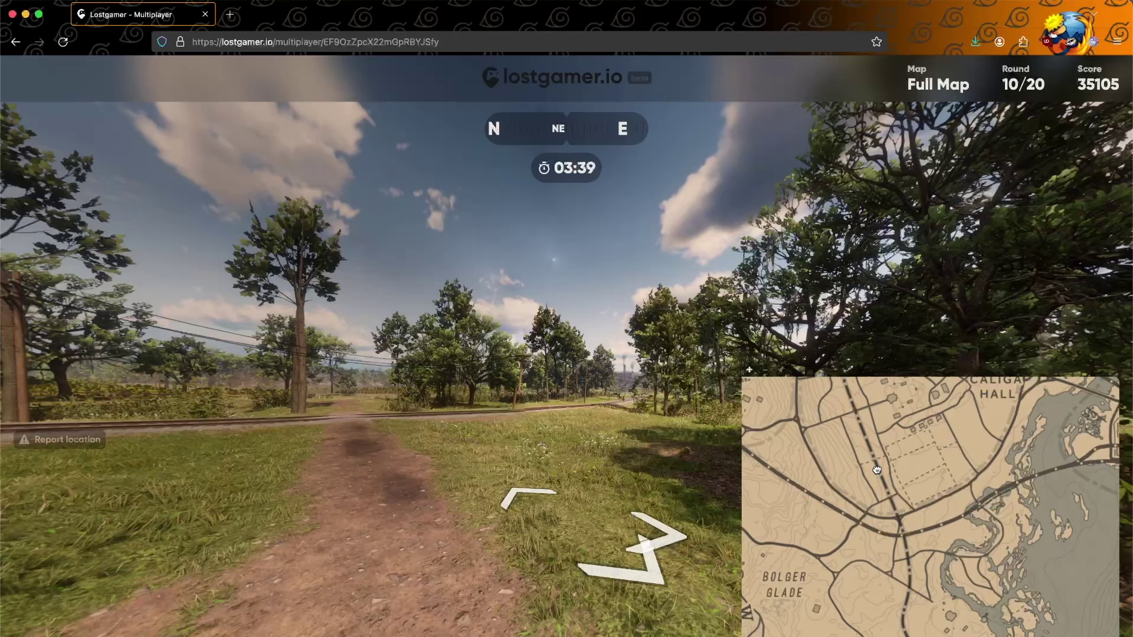
# Guess a spot between Rhodes and Caliga Hall and submit it, 102m off for 4787 points.
pyautogui.moveTo(876, 470); pyautogui.dragTo(842, 519)
pyautogui.scroll(-2, 841, 519)
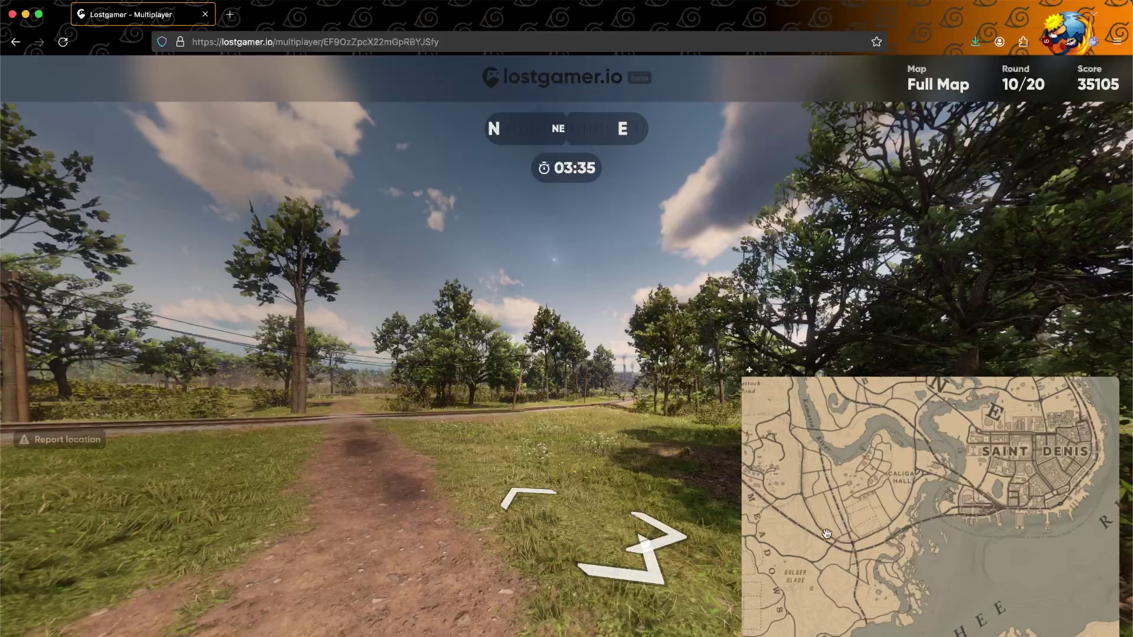
pyautogui.moveTo(842, 519); pyautogui.dragTo(905, 524)
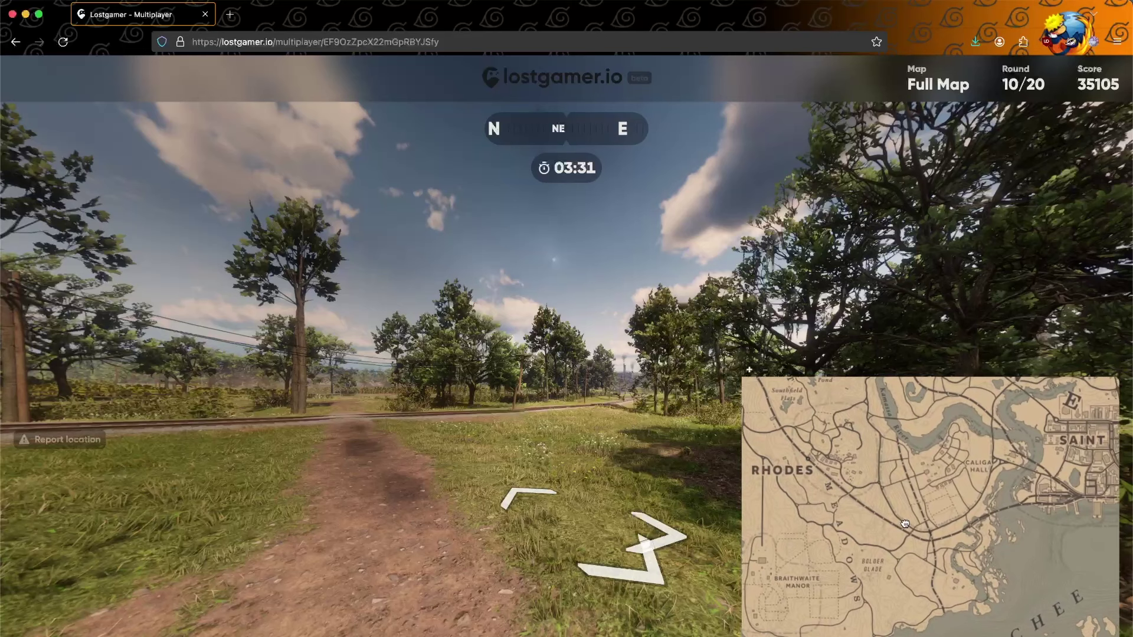
pyautogui.moveTo(905, 525); pyautogui.dragTo(904, 521)
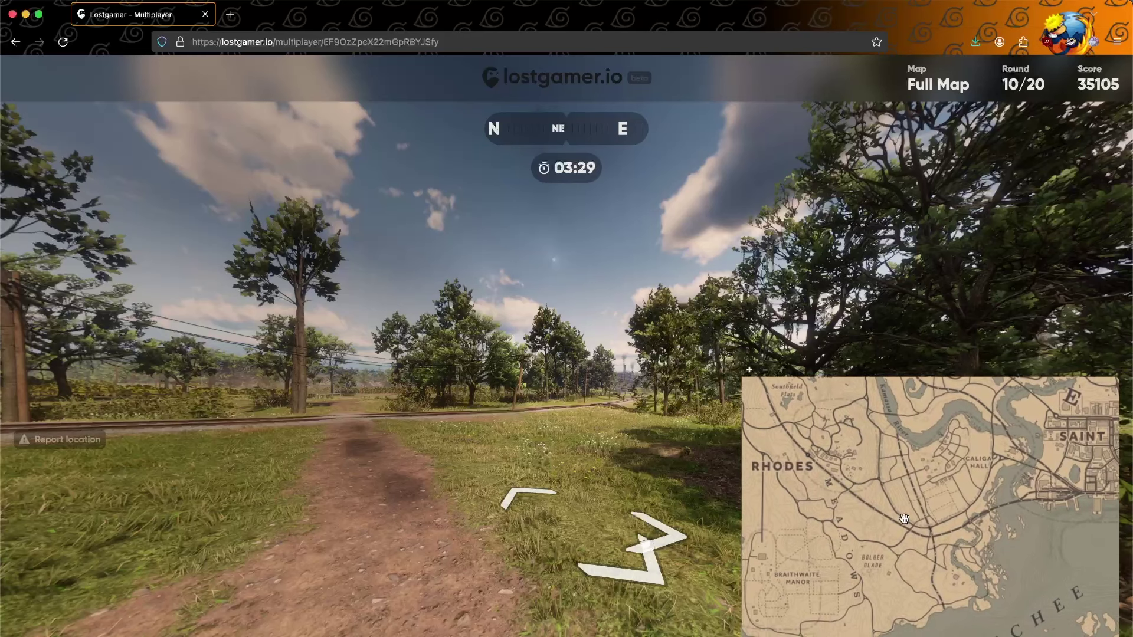
pyautogui.click(906, 526)
pyautogui.press('space')
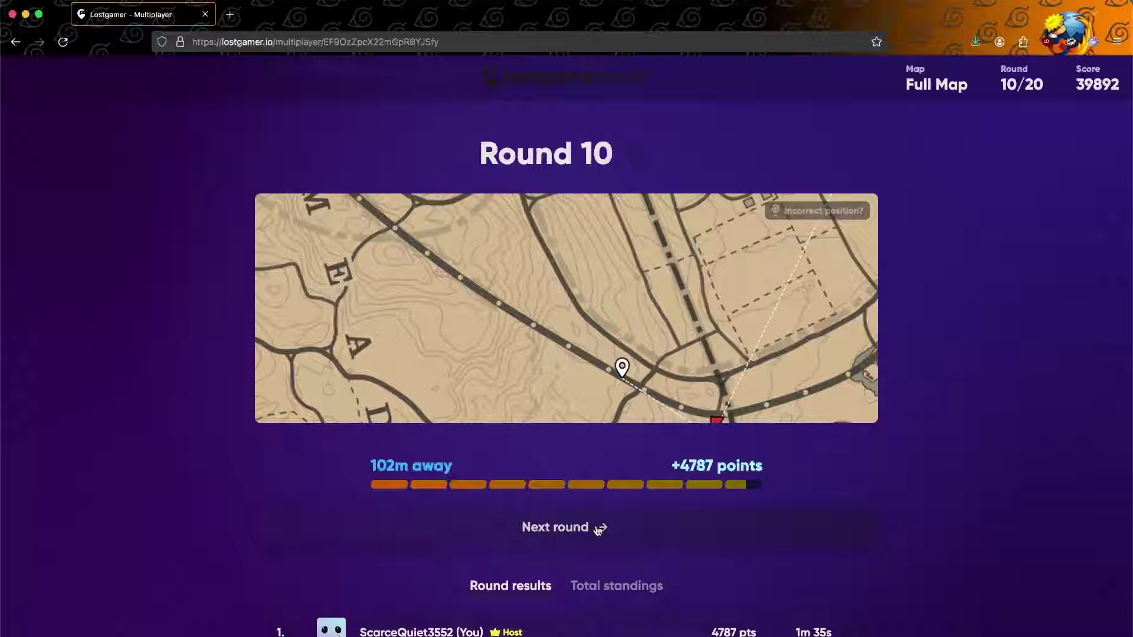
# Start round 11 and survey the dirt road scene toward the distant wall.
pyautogui.click(600, 528)
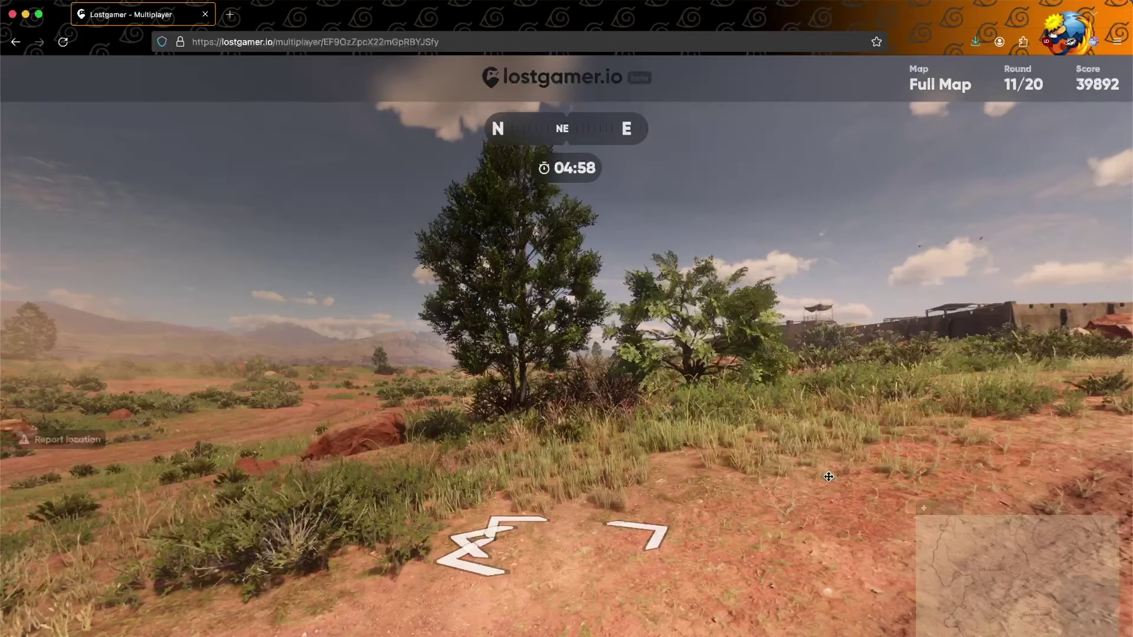
pyautogui.moveTo(828, 476)
pyautogui.mouseDown()
pyautogui.moveTo(658, 355)
pyautogui.moveTo(705, 457)
pyautogui.mouseUp()
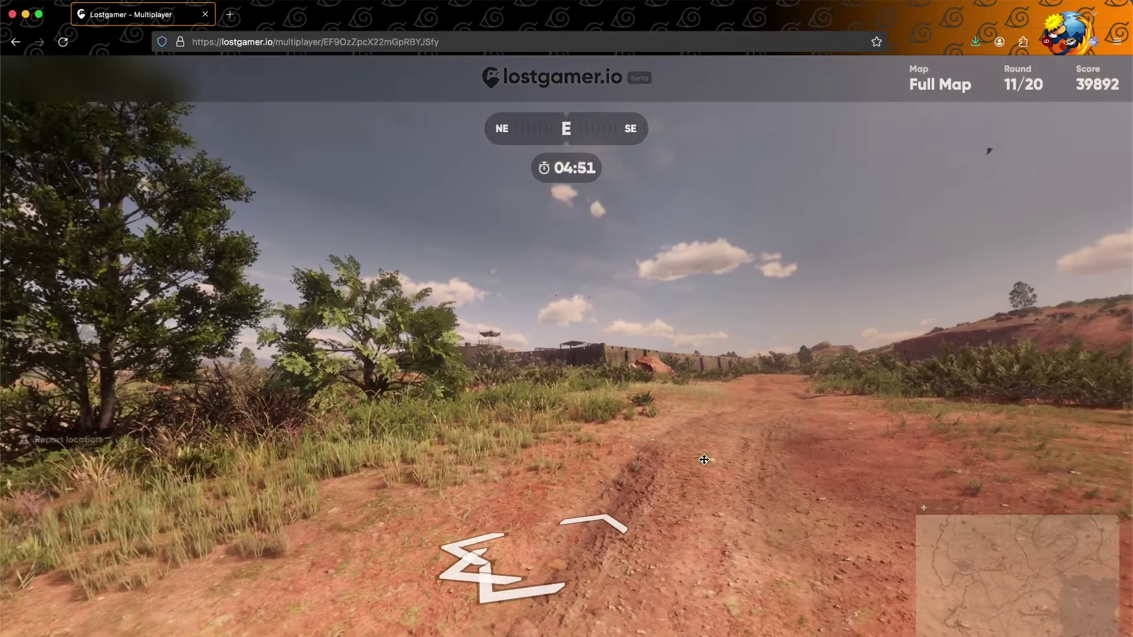
pyautogui.scroll(3, 583, 350)
pyautogui.scroll(-3, 584, 350)
pyautogui.click(602, 615)
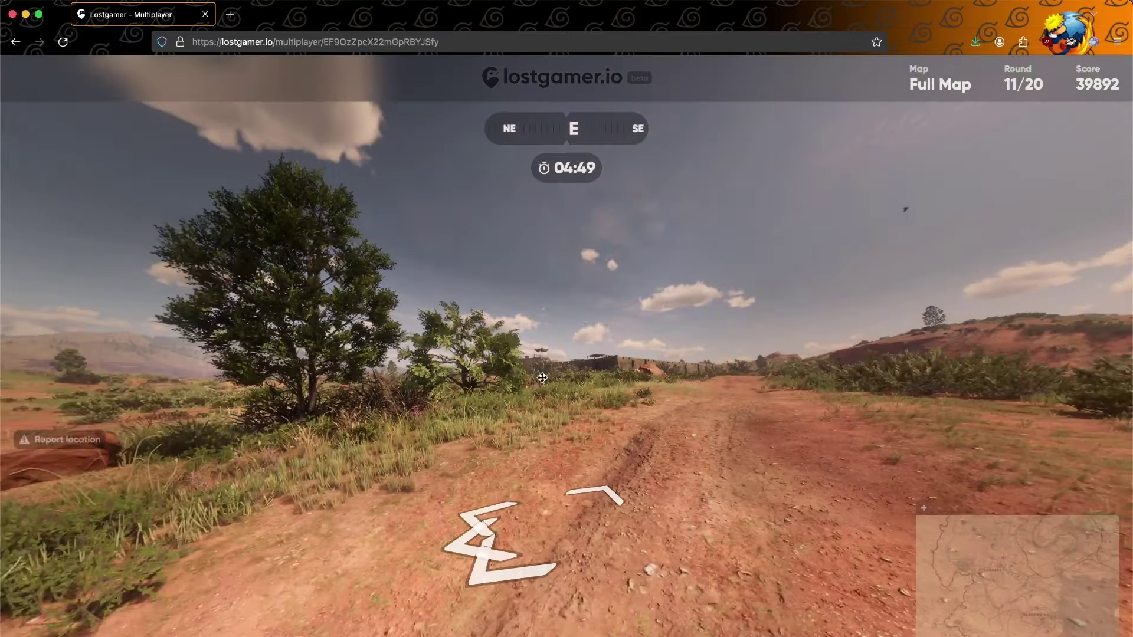
pyautogui.moveTo(398, 355)
pyautogui.mouseDown()
pyautogui.moveTo(708, 328)
pyautogui.moveTo(973, 345)
pyautogui.mouseUp()
pyautogui.moveTo(354, 337)
pyautogui.mouseDown()
pyautogui.moveTo(885, 354)
pyautogui.moveTo(827, 351)
pyautogui.mouseUp()
pyautogui.moveTo(266, 318)
pyautogui.mouseDown()
pyautogui.moveTo(592, 318)
pyautogui.moveTo(663, 445)
pyautogui.mouseUp()
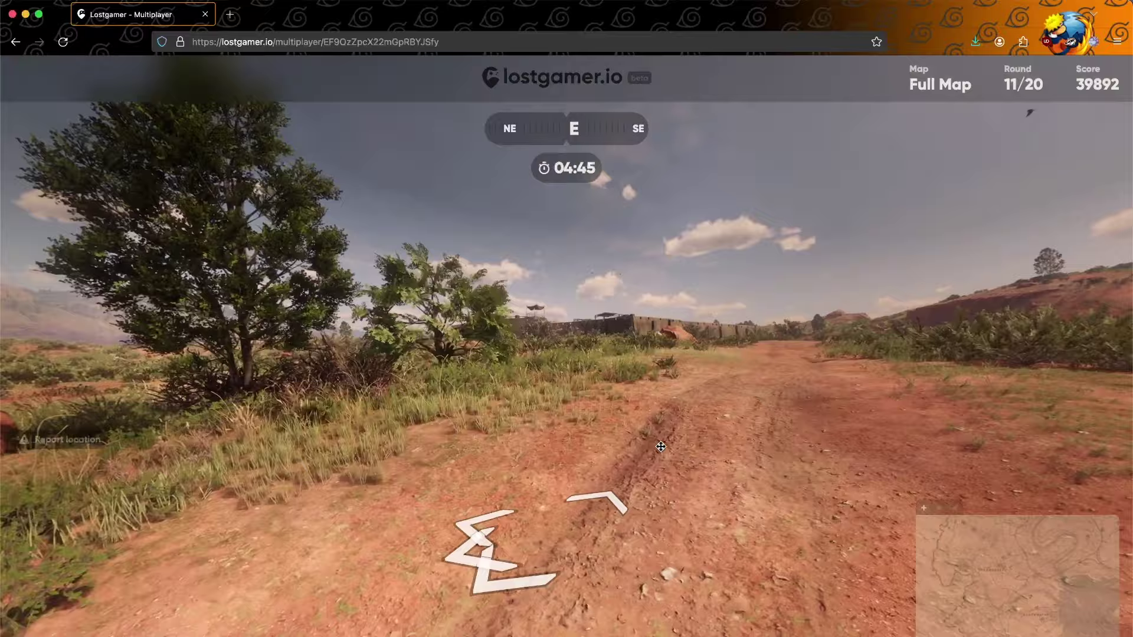
pyautogui.click(664, 445)
pyautogui.scroll(2, 641, 532)
pyautogui.scroll(-3, 641, 532)
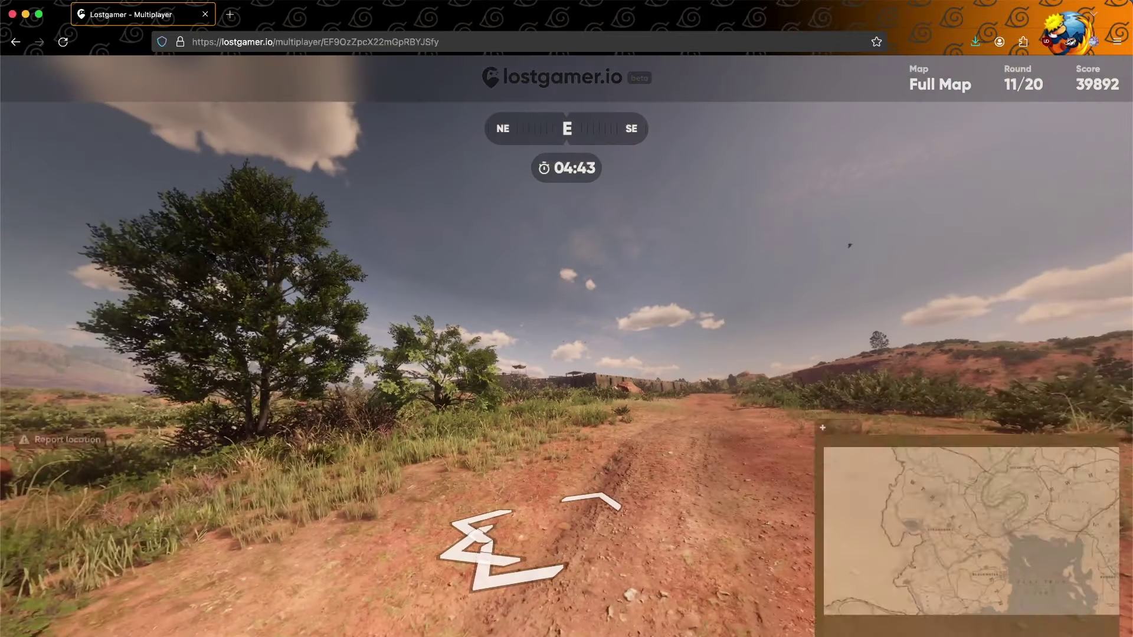
# Pan the map to Rio Bravo and submit a guess just south of Fort Mercer.
pyautogui.moveTo(883, 524); pyautogui.dragTo(971, 468)
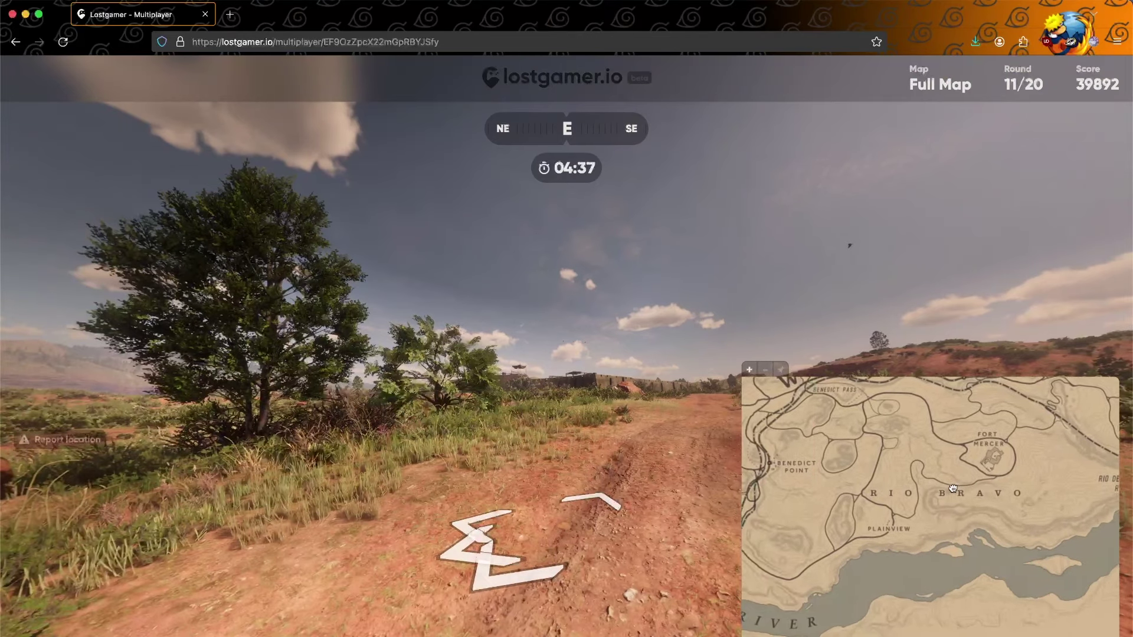
pyautogui.moveTo(652, 449)
pyautogui.mouseDown()
pyautogui.moveTo(761, 323)
pyautogui.moveTo(903, 317)
pyautogui.moveTo(337, 337)
pyautogui.mouseUp()
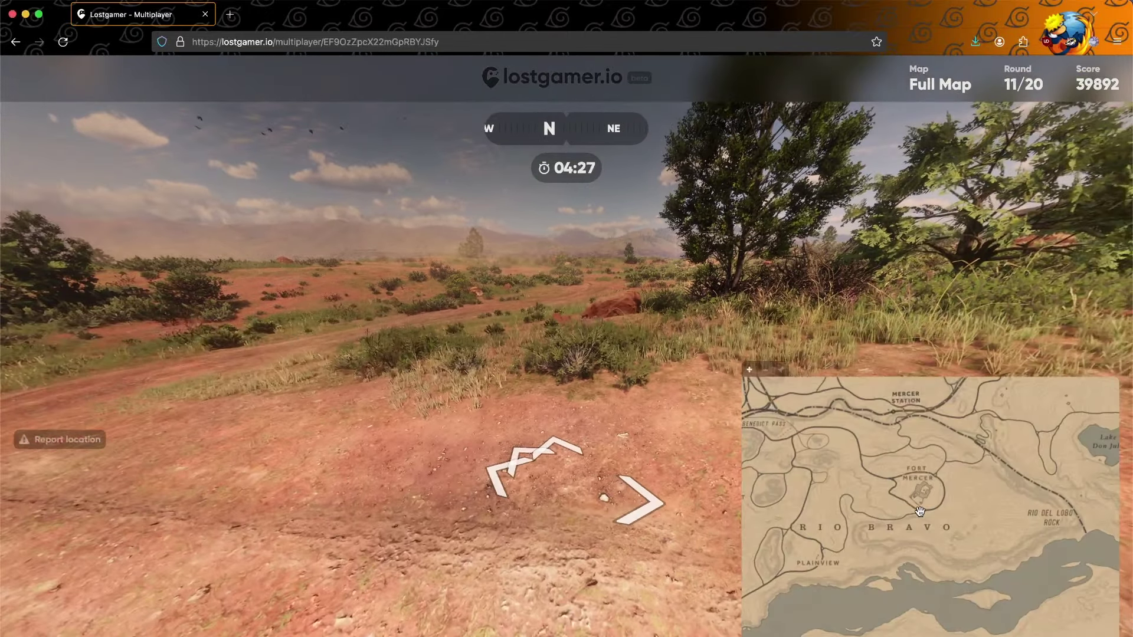
pyautogui.scroll(2, 920, 512)
pyautogui.moveTo(912, 283); pyautogui.dragTo(623, 233)
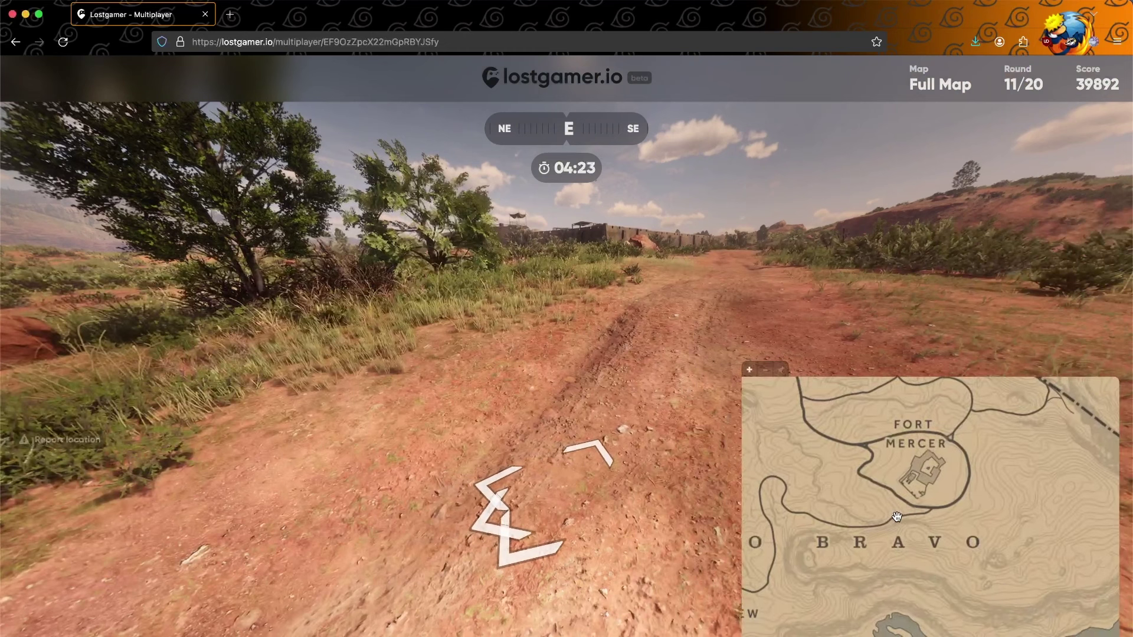
pyautogui.scroll(2, 897, 518)
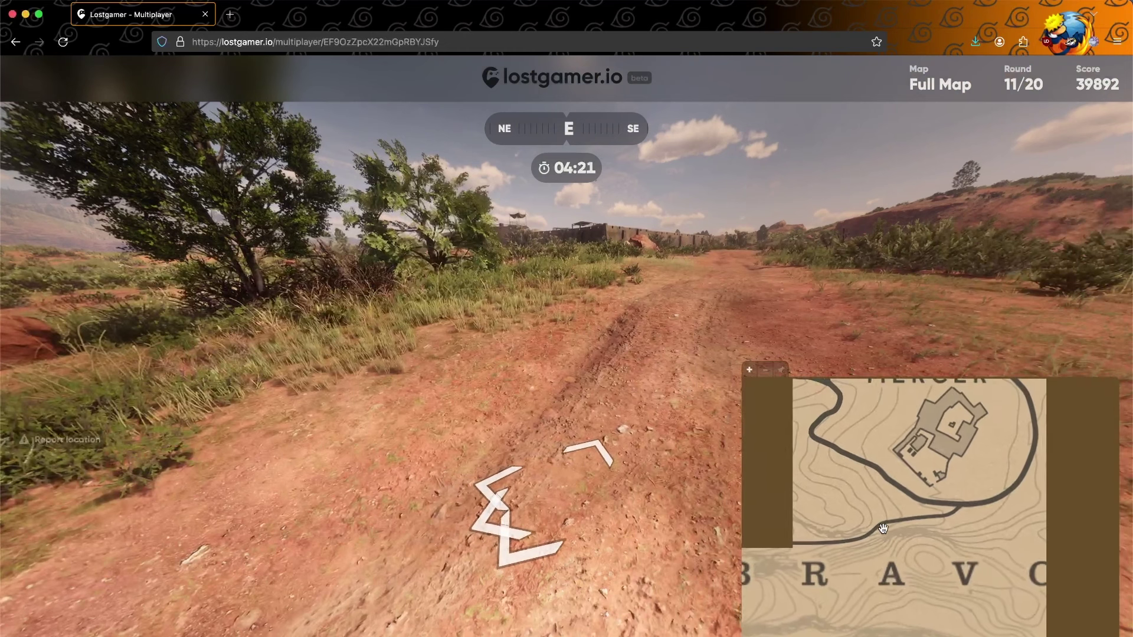
pyautogui.click(878, 525)
pyautogui.press('space')
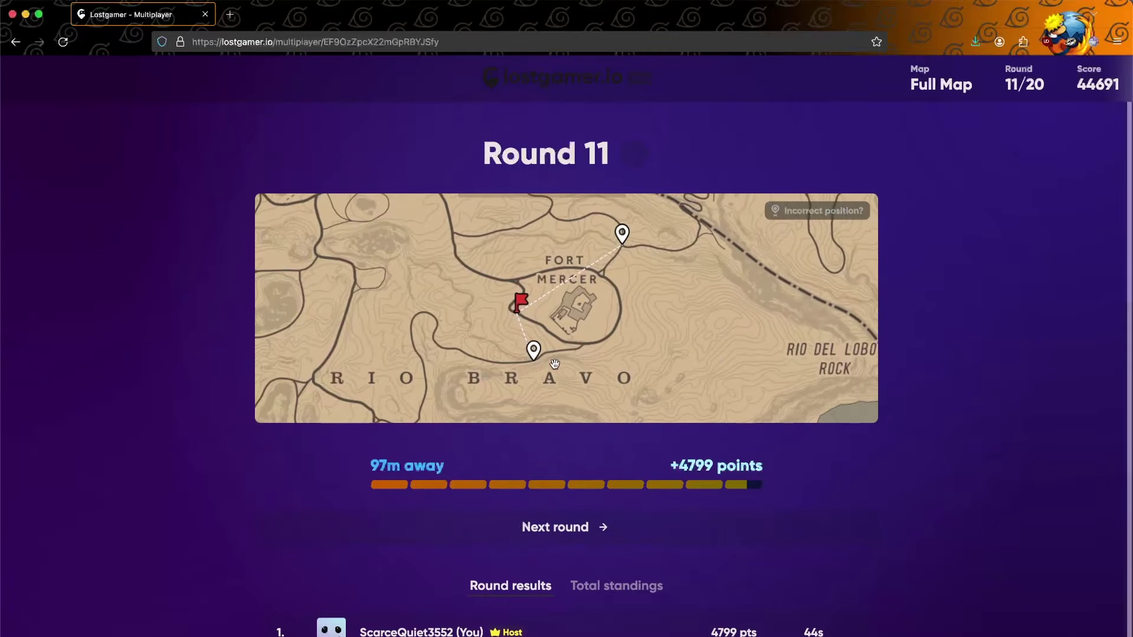
pyautogui.scroll(3, 541, 359)
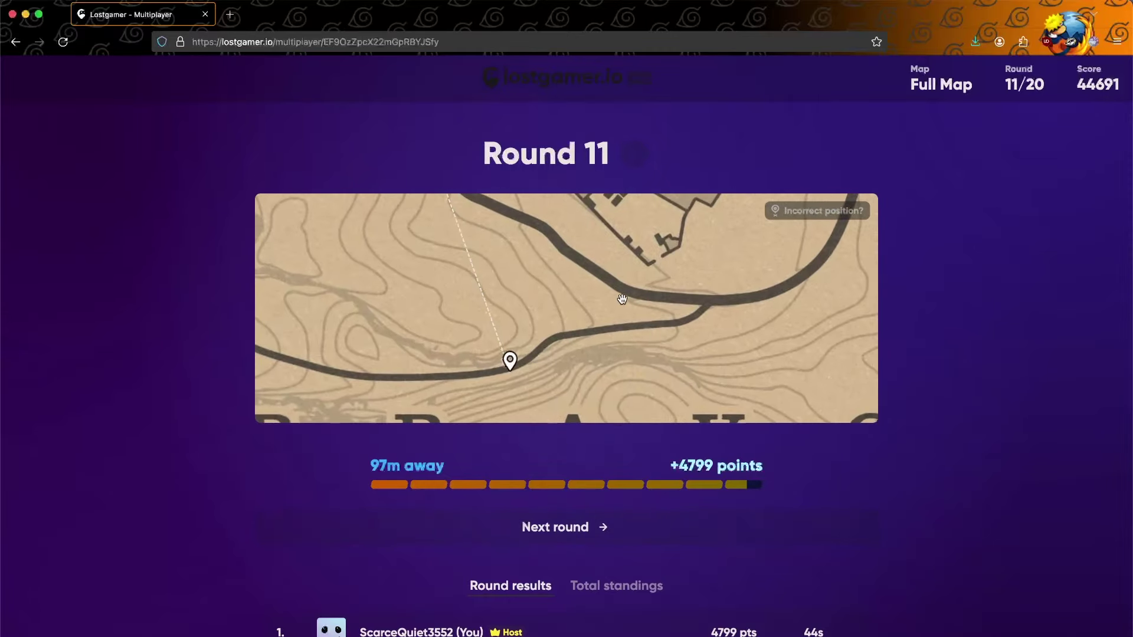
pyautogui.scroll(-3, 615, 367)
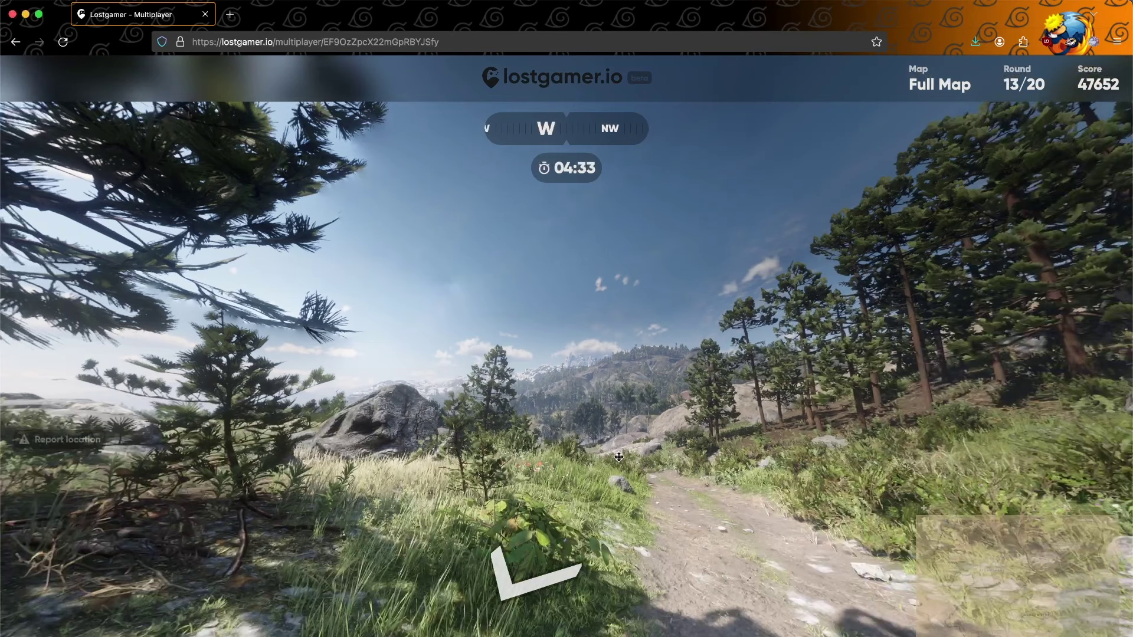
# Check the mountain overlook and forest path, then pan the guess map toward Valentine.
pyautogui.click(574, 369)
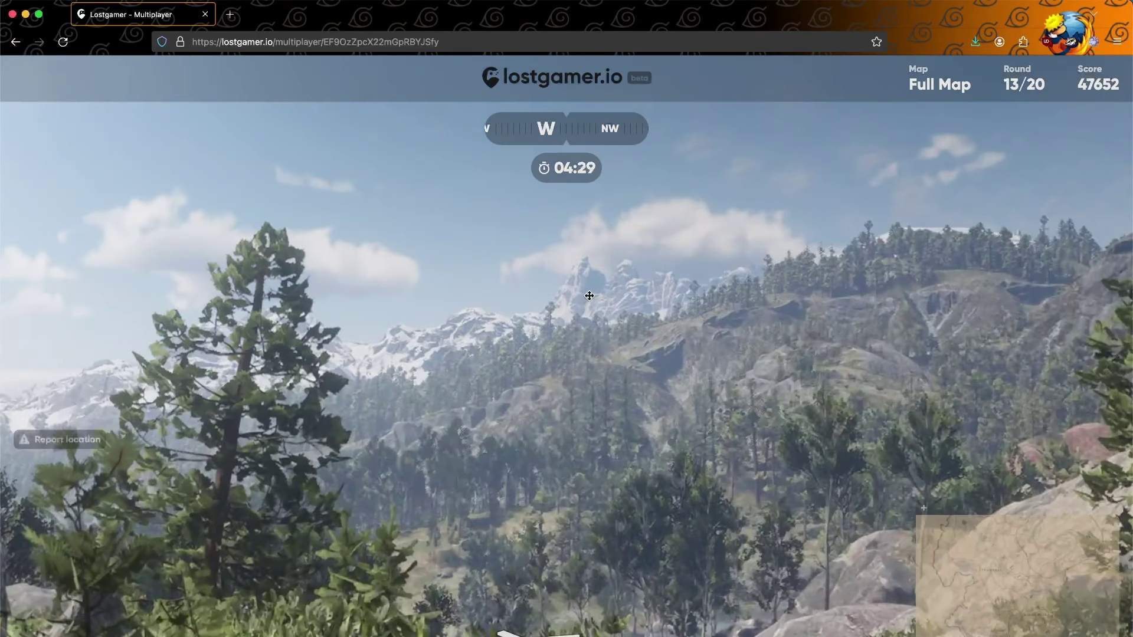
pyautogui.click(628, 434)
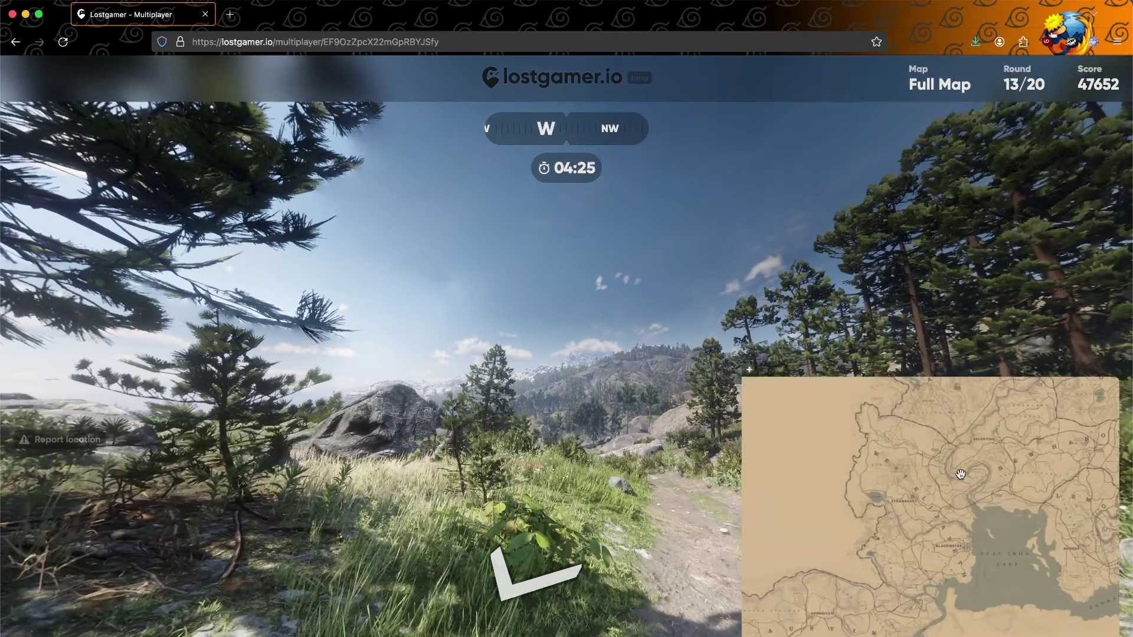
pyautogui.moveTo(963, 476); pyautogui.dragTo(846, 555)
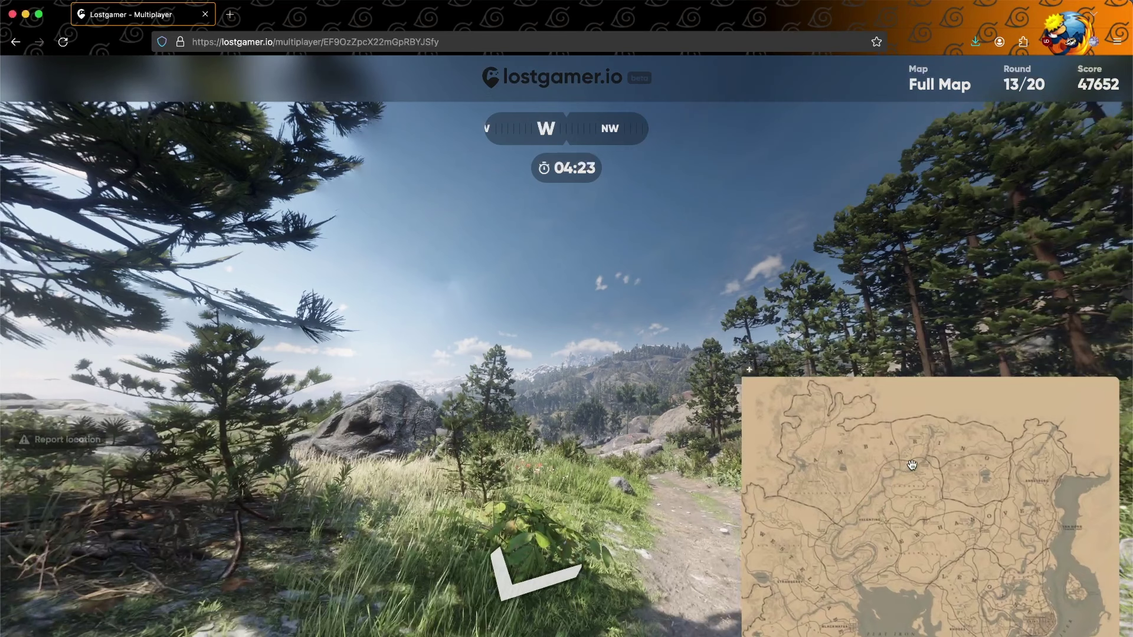
pyautogui.scroll(2, 911, 465)
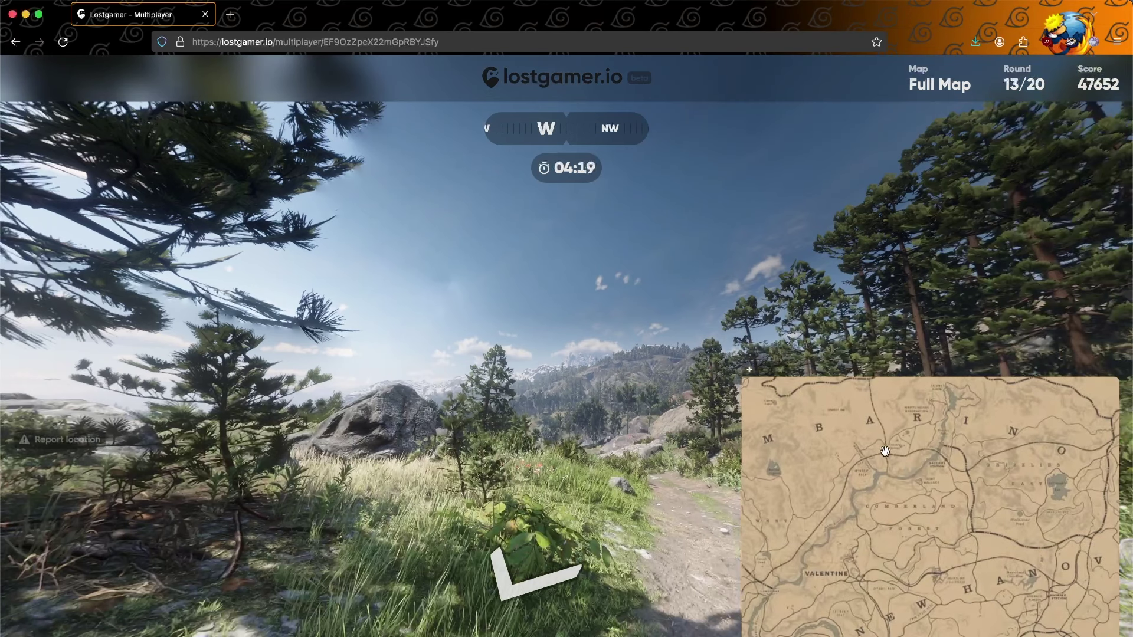
pyautogui.scroll(1, 898, 461)
pyautogui.scroll(1, 897, 469)
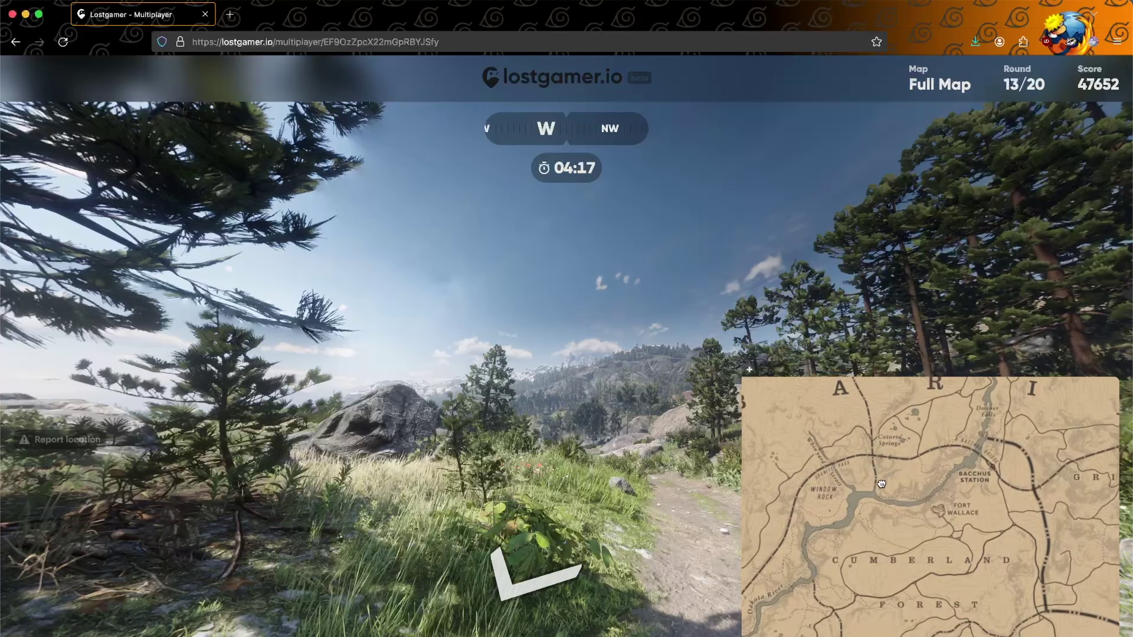
pyautogui.scroll(1, 896, 489)
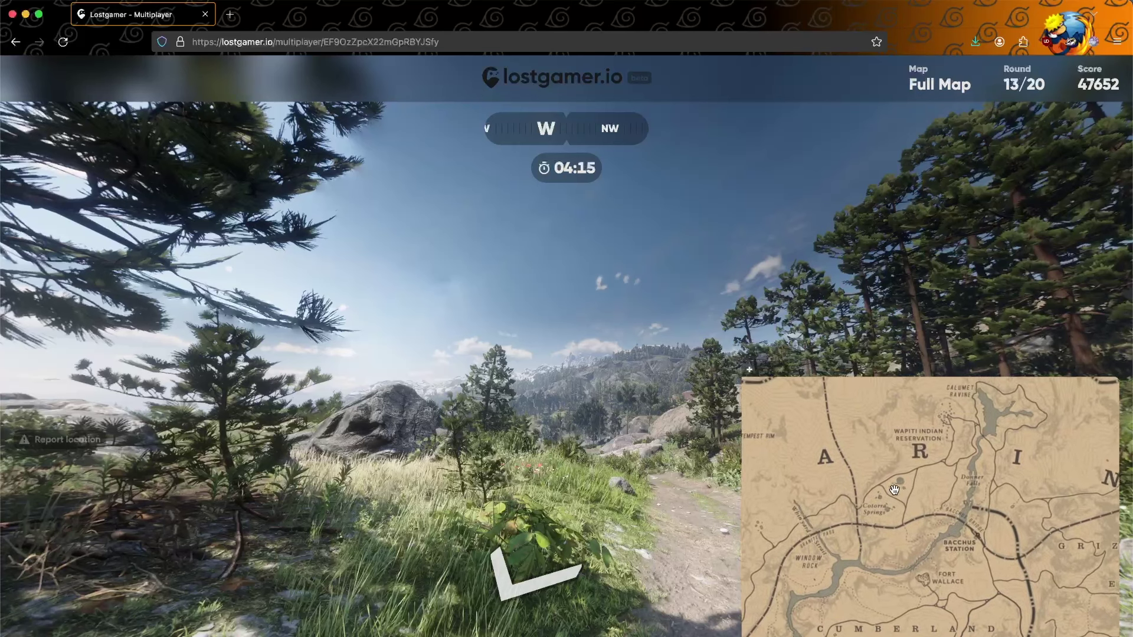
# Submit a guess near Bacchus Station and pan the results map to the true spot.
pyautogui.click(860, 506)
pyautogui.press('space')
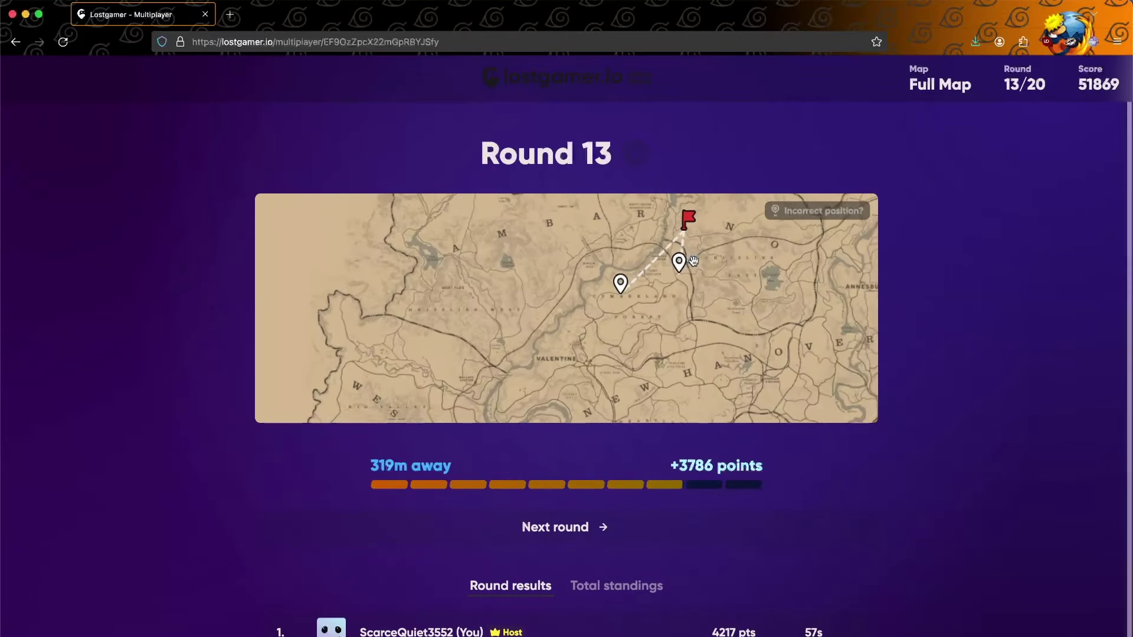
pyautogui.moveTo(695, 261); pyautogui.dragTo(668, 304)
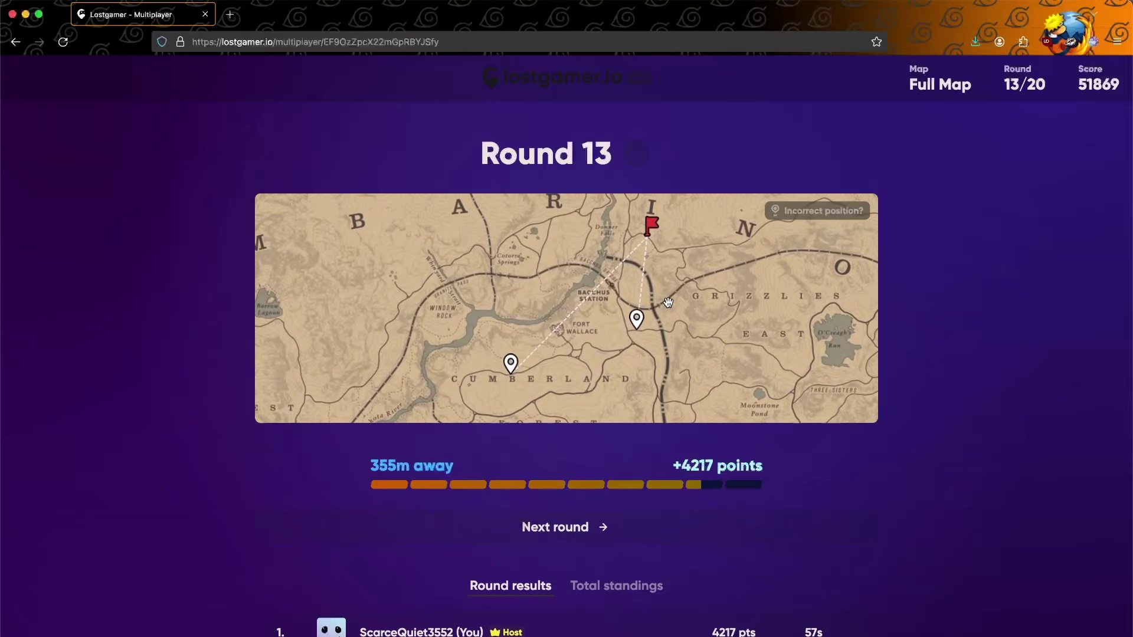
# Start round 14 and walk along the dirt path, looking north and right.
pyautogui.click(653, 522)
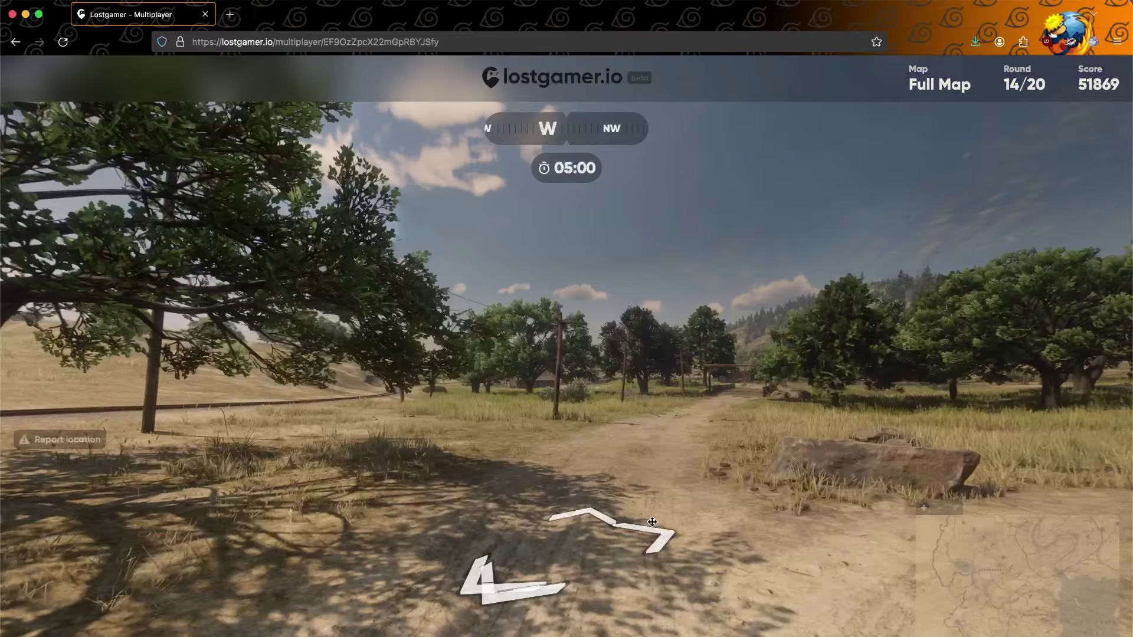
pyautogui.moveTo(653, 522)
pyautogui.mouseDown()
pyautogui.moveTo(534, 472)
pyautogui.moveTo(767, 323)
pyautogui.moveTo(374, 350)
pyautogui.moveTo(752, 316)
pyautogui.moveTo(846, 338)
pyautogui.moveTo(843, 404)
pyautogui.mouseUp()
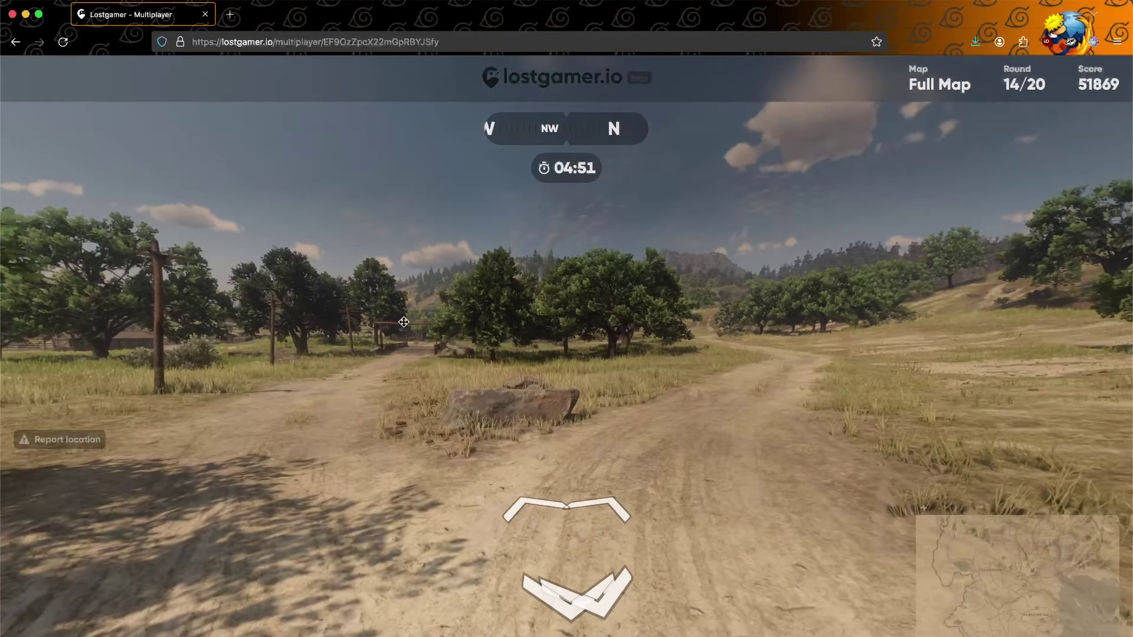
pyautogui.scroll(3, 403, 322)
pyautogui.moveTo(404, 323); pyautogui.dragTo(549, 327)
pyautogui.scroll(-4, 550, 327)
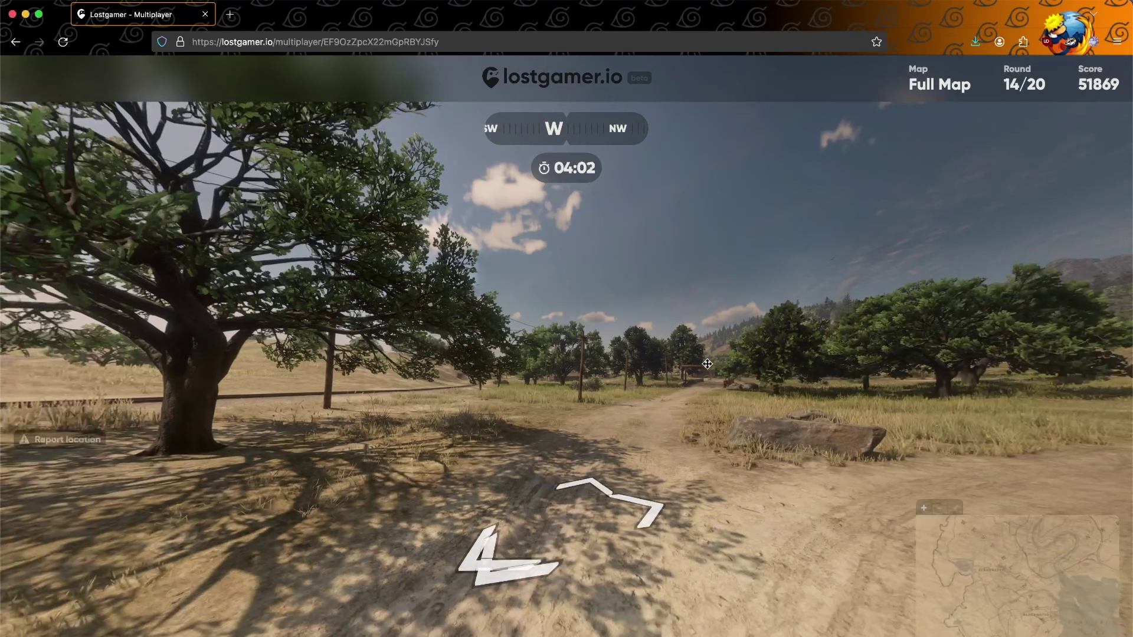
pyautogui.press('Up')
pyautogui.press('Up')
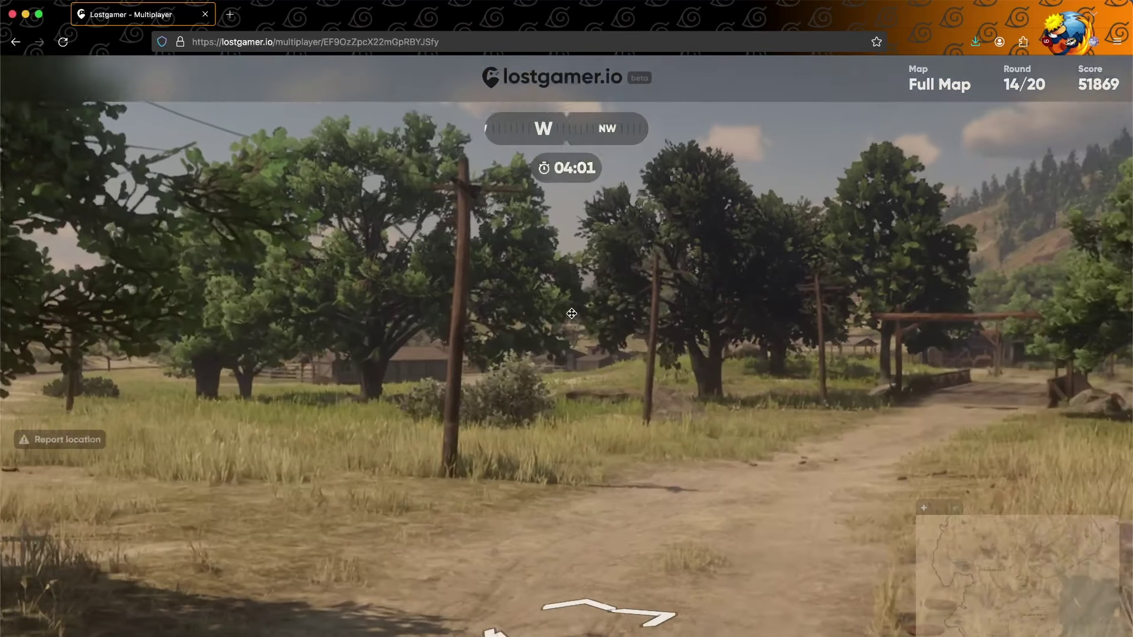
pyautogui.press('Up')
pyautogui.press('Up')
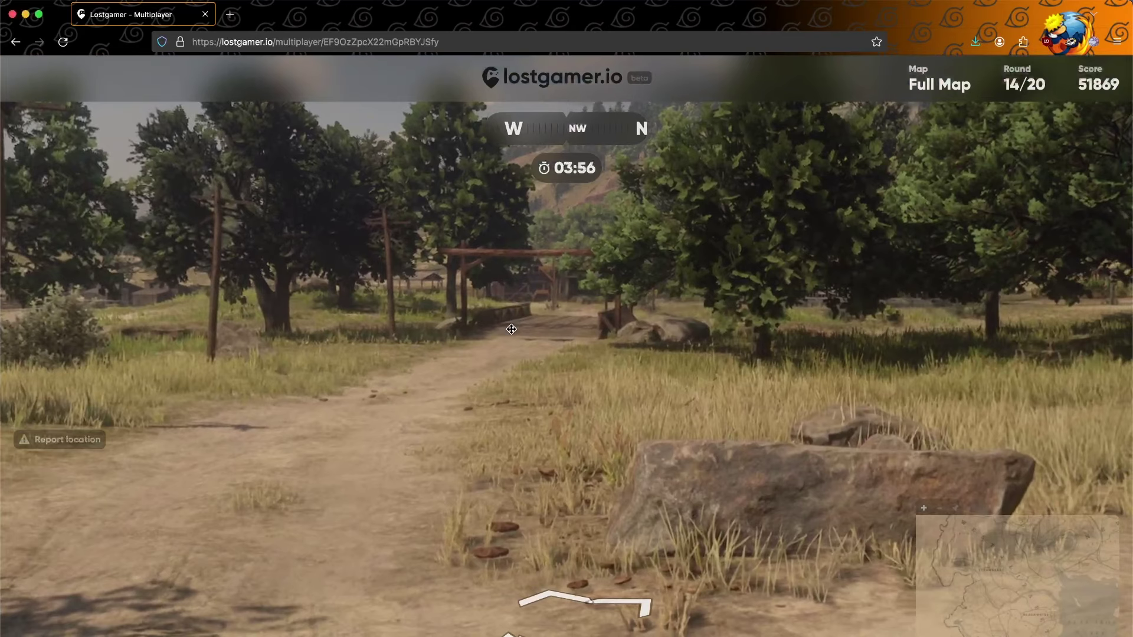
# Pan the map to the southern region and submit the round 14 guess.
pyautogui.moveTo(511, 330); pyautogui.dragTo(360, 494)
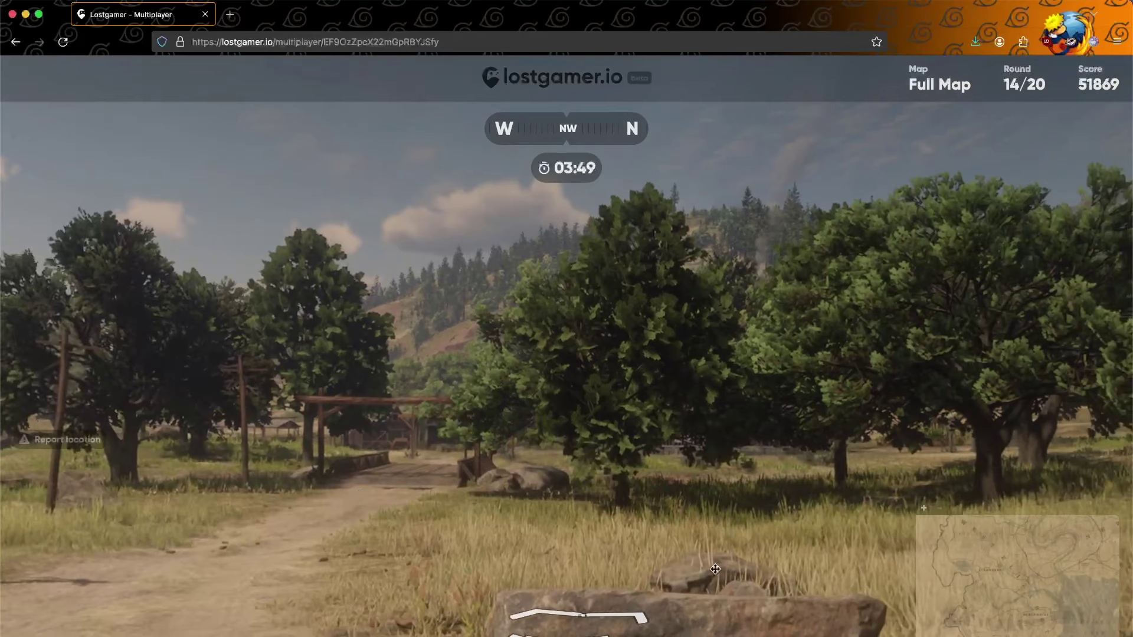
pyautogui.moveTo(852, 593); pyautogui.dragTo(919, 475)
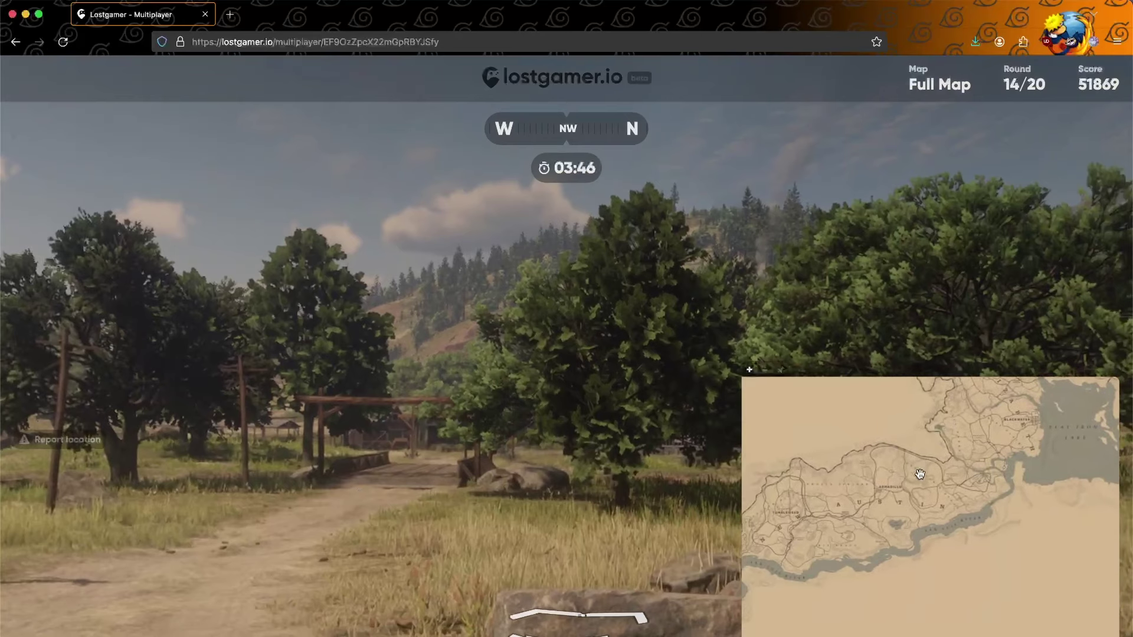
pyautogui.scroll(2, 912, 494)
pyautogui.scroll(2, 903, 502)
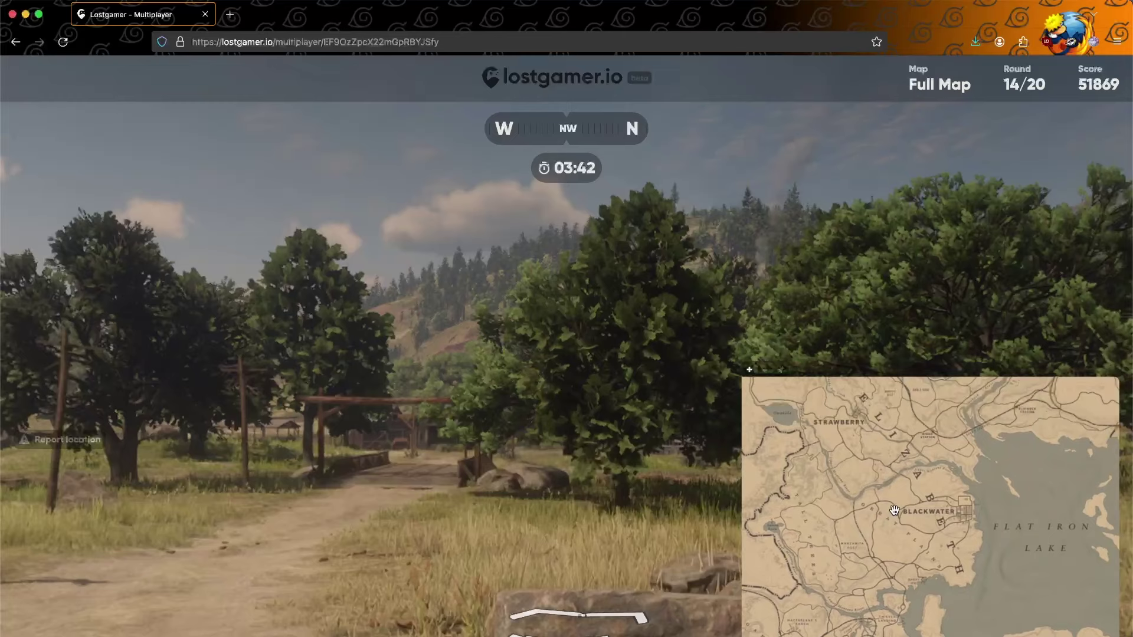
pyautogui.scroll(1, 866, 530)
pyautogui.scroll(1, 866, 530)
pyautogui.scroll(1, 866, 530)
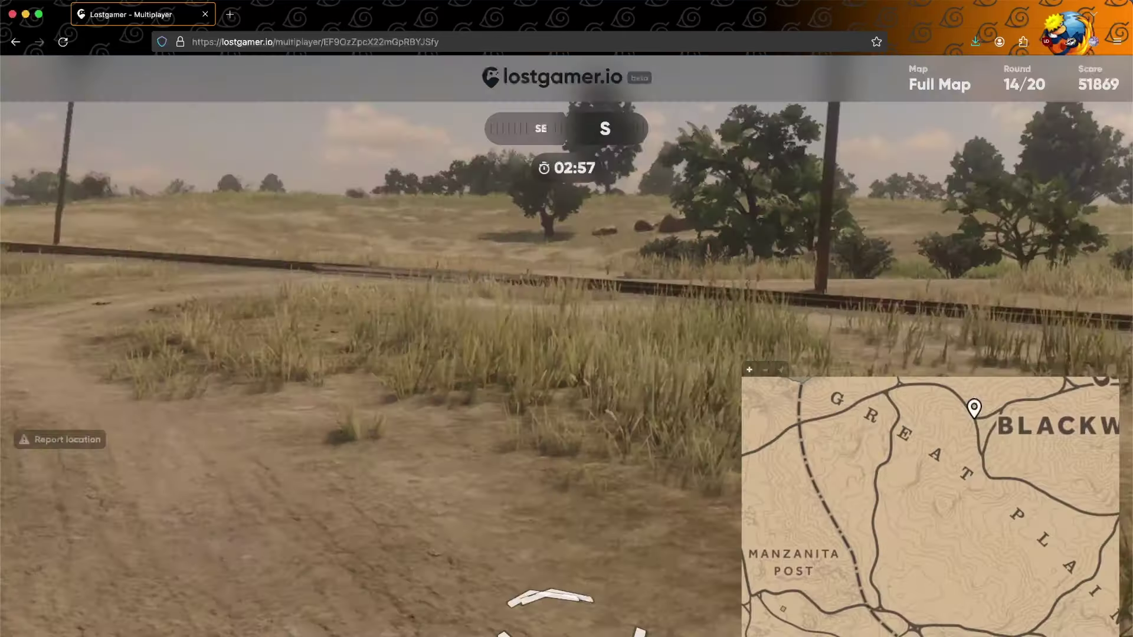
pyautogui.press('space')
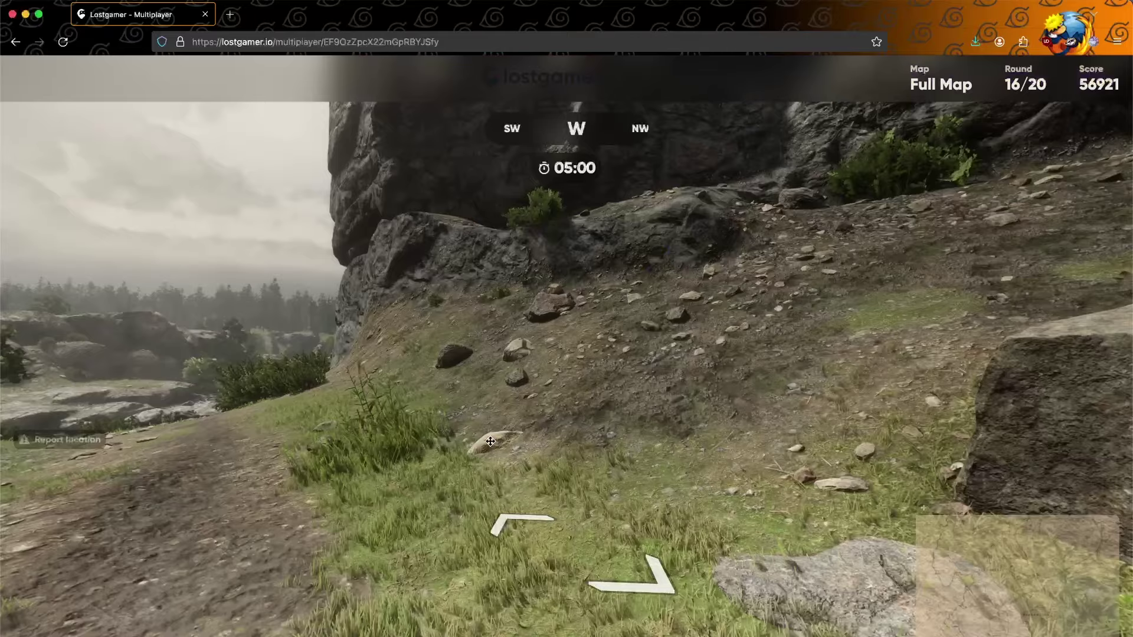
# Turn north and walk along the hillside trail past the fenced graveyard.
pyautogui.moveTo(489, 440); pyautogui.dragTo(715, 364)
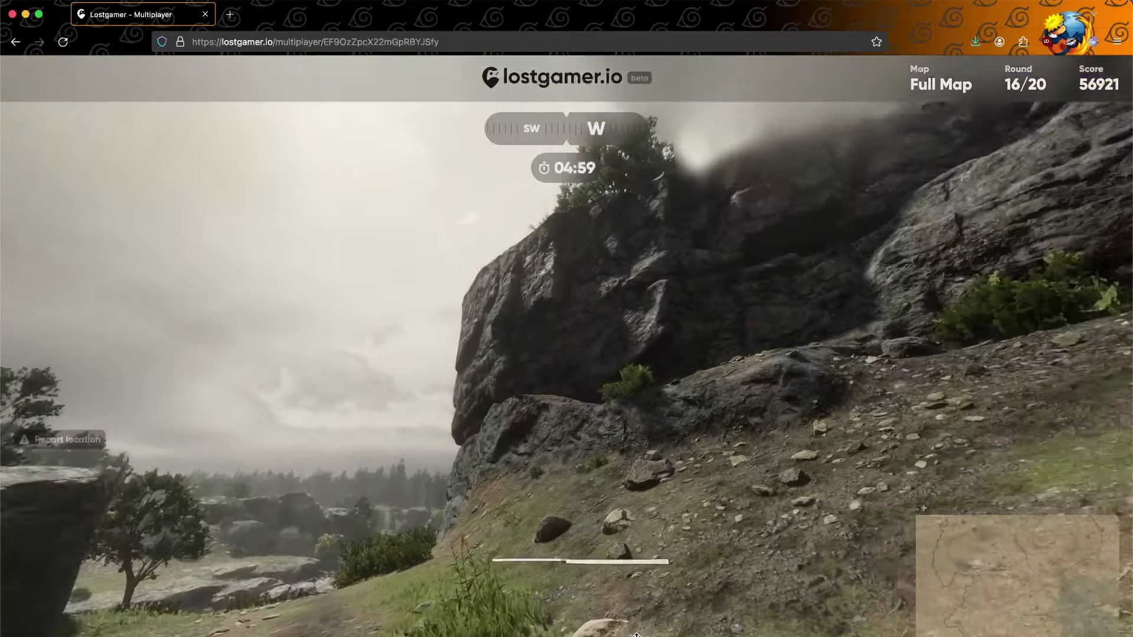
pyautogui.press('Up')
pyautogui.press('Up')
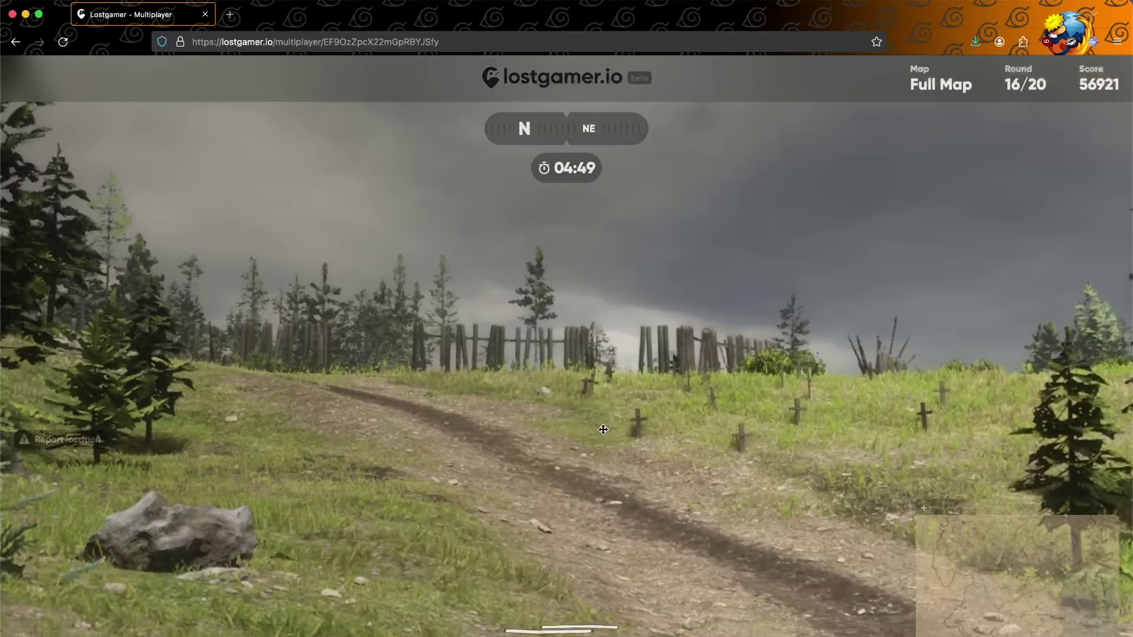
pyautogui.press('Up')
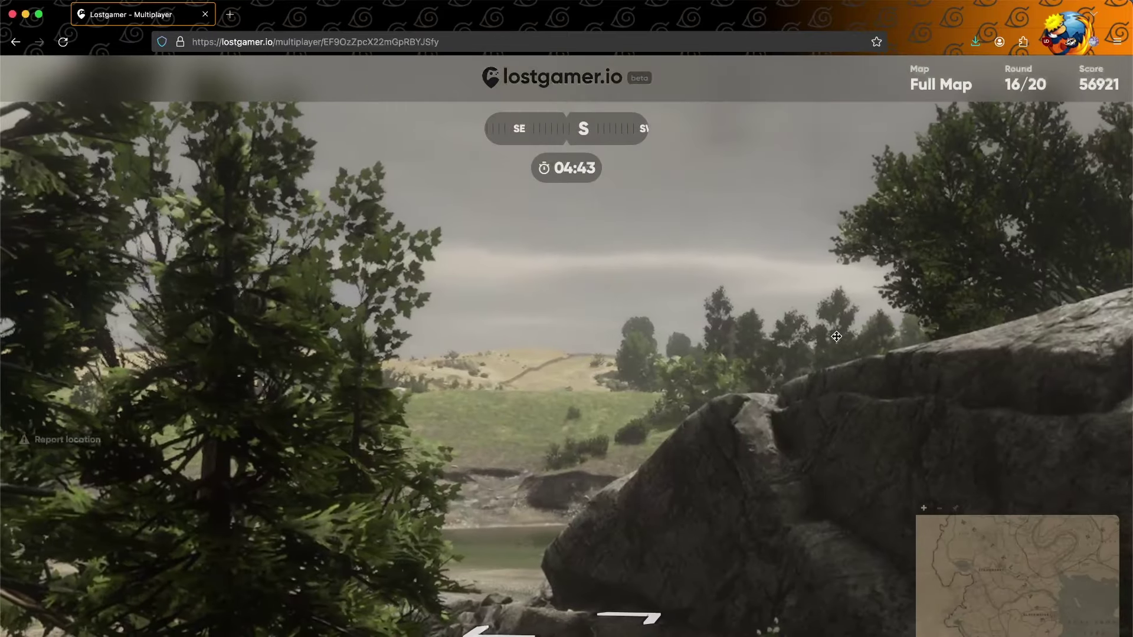
pyautogui.press('Up')
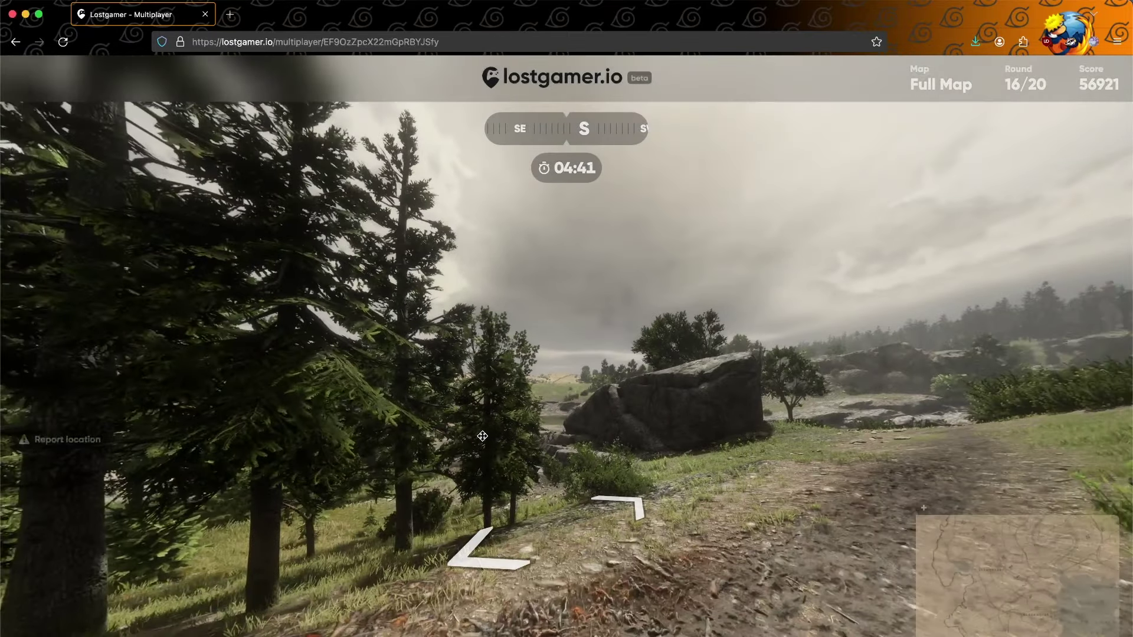
pyautogui.press('Up')
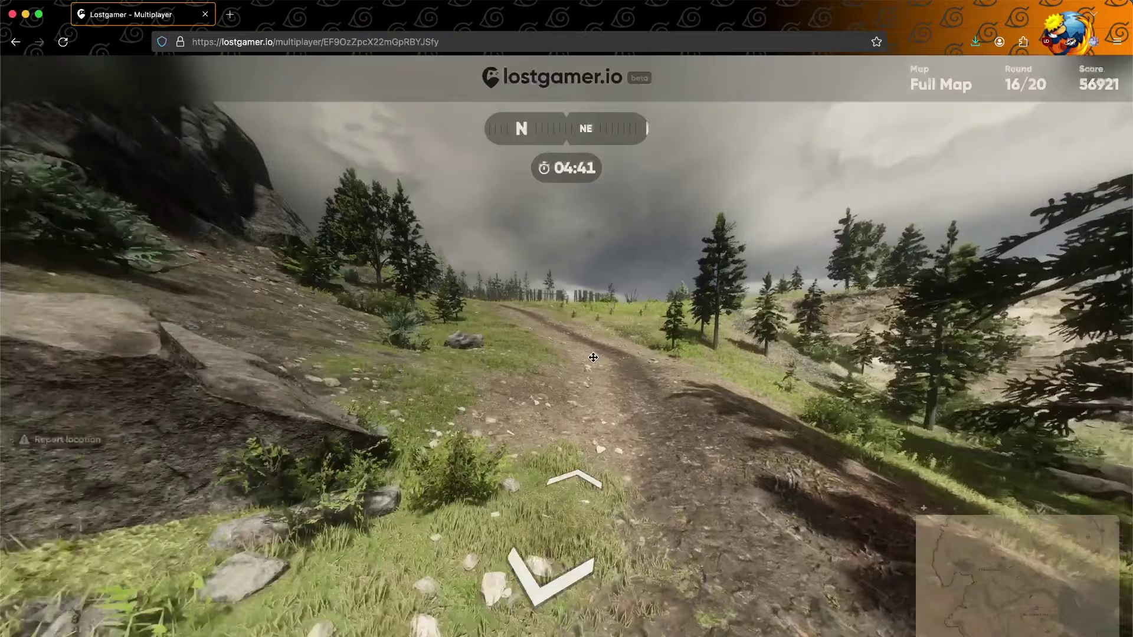
pyautogui.press('Up')
pyautogui.press('Up')
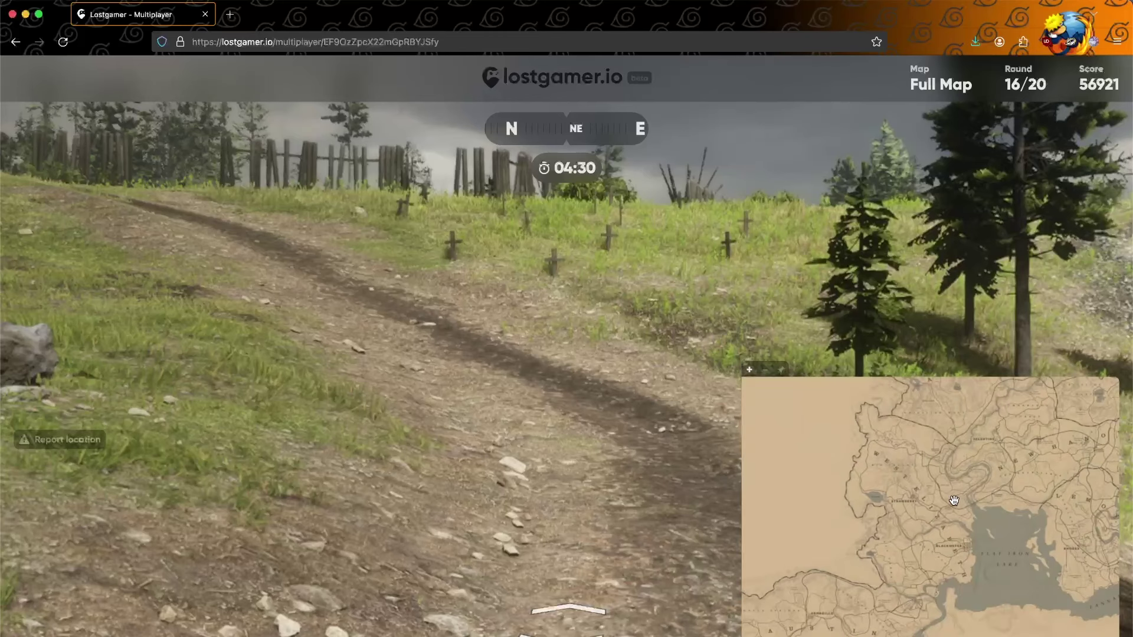
pyautogui.moveTo(1016, 573)
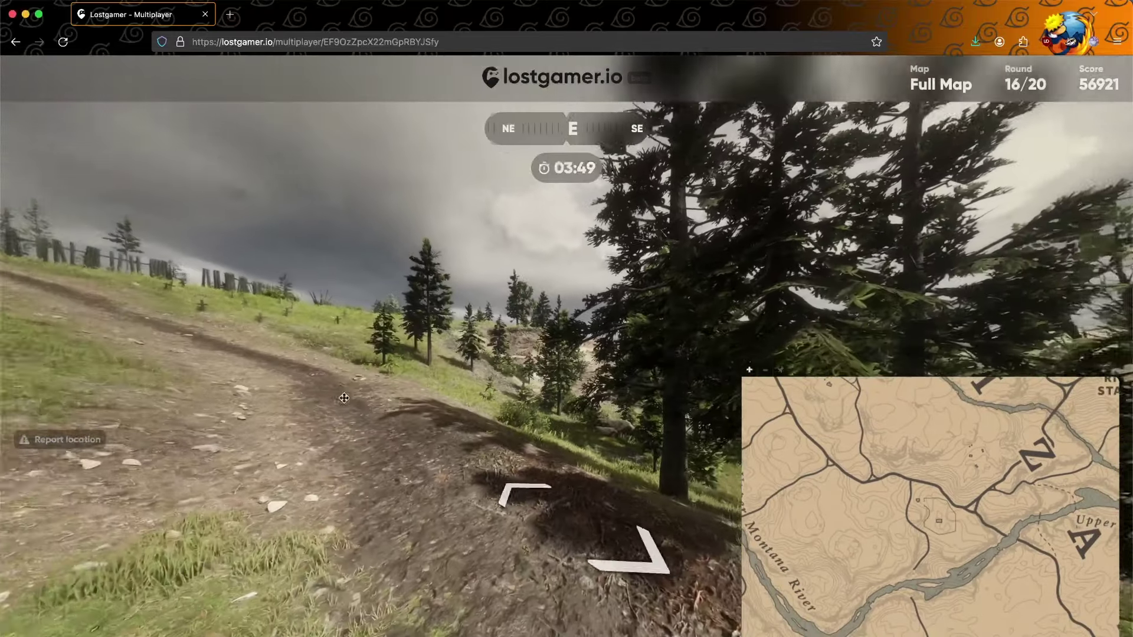
# Look east and south, then pin the round 16 guess near the Upper Montana River.
pyautogui.moveTo(266, 390); pyautogui.dragTo(380, 390)
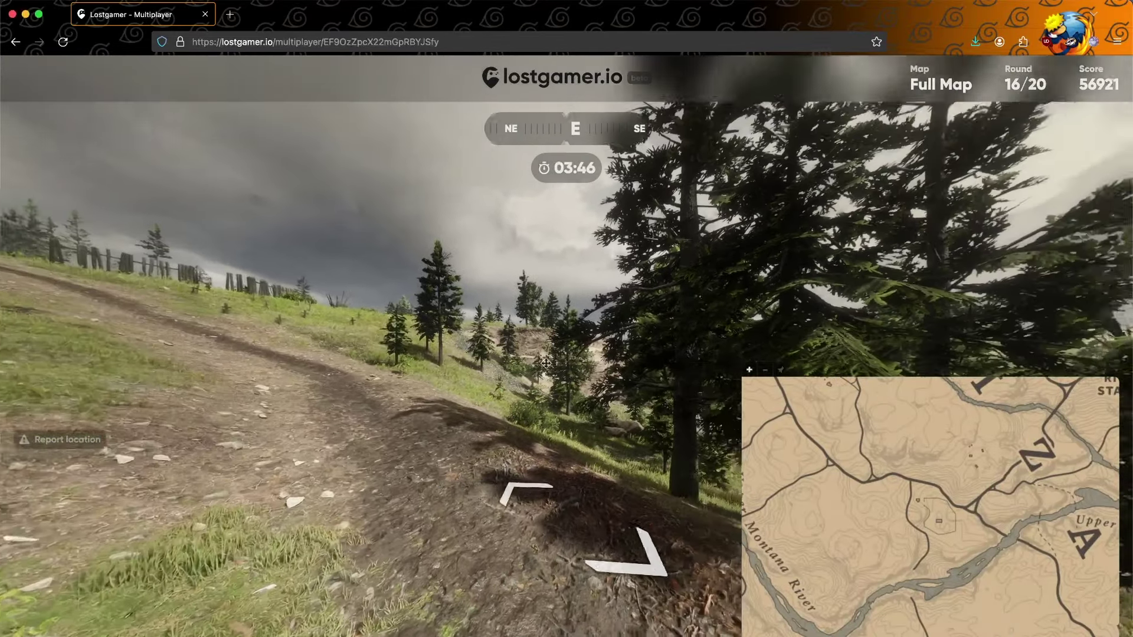
pyautogui.moveTo(565, 361); pyautogui.dragTo(491, 435)
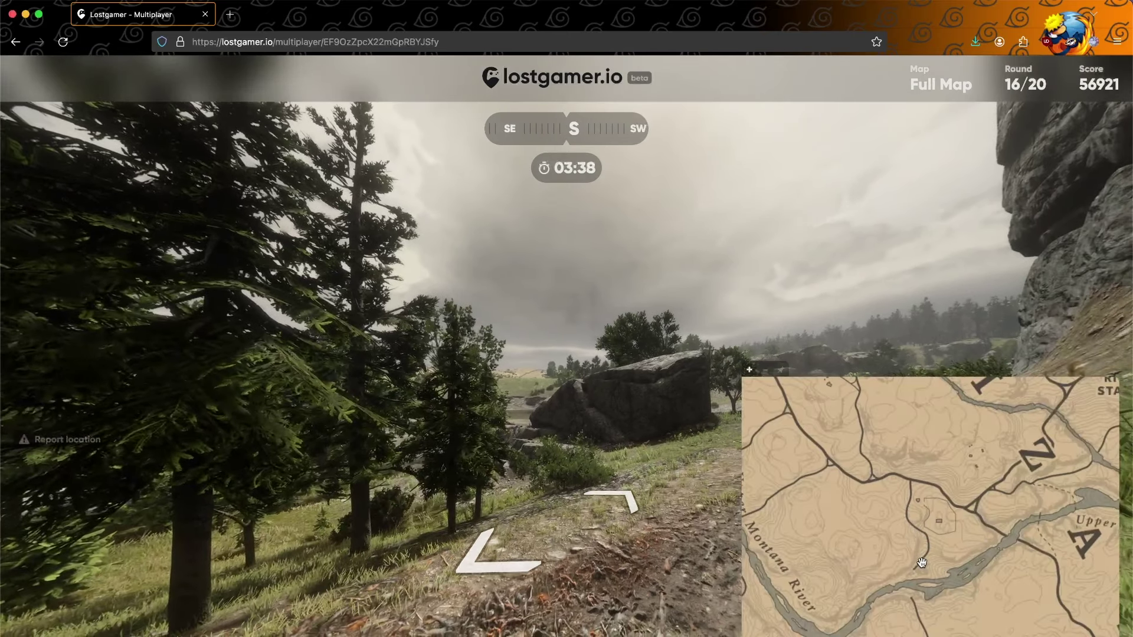
pyautogui.click(925, 564)
# Submit the round 16 guess and pan the results map over both markers.
pyautogui.press('space')
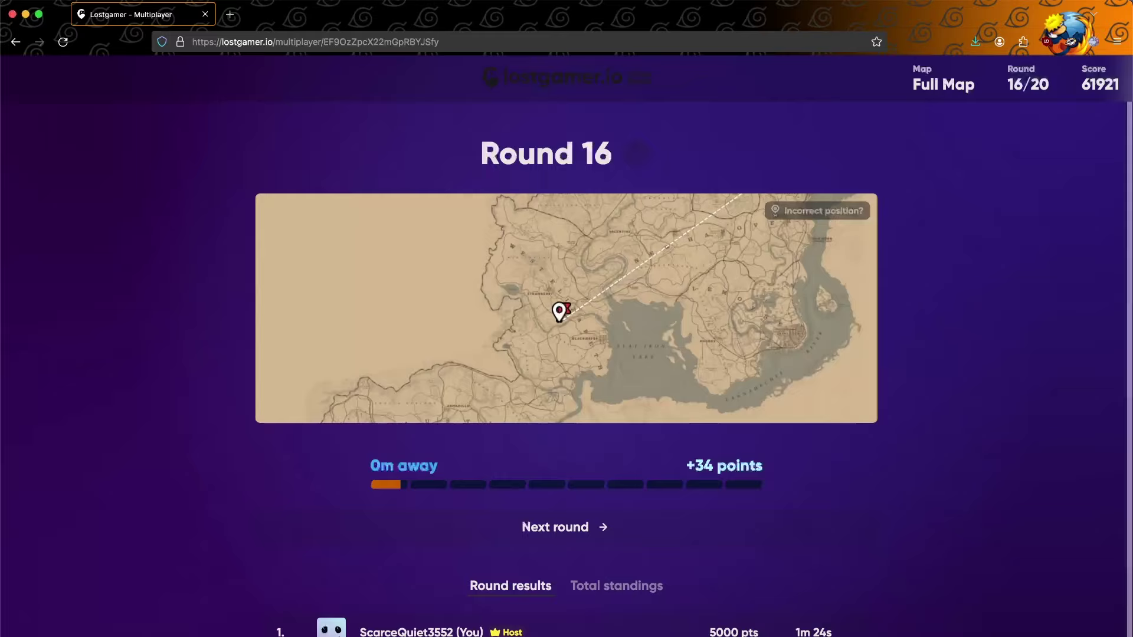
pyautogui.scroll(2, 565, 313)
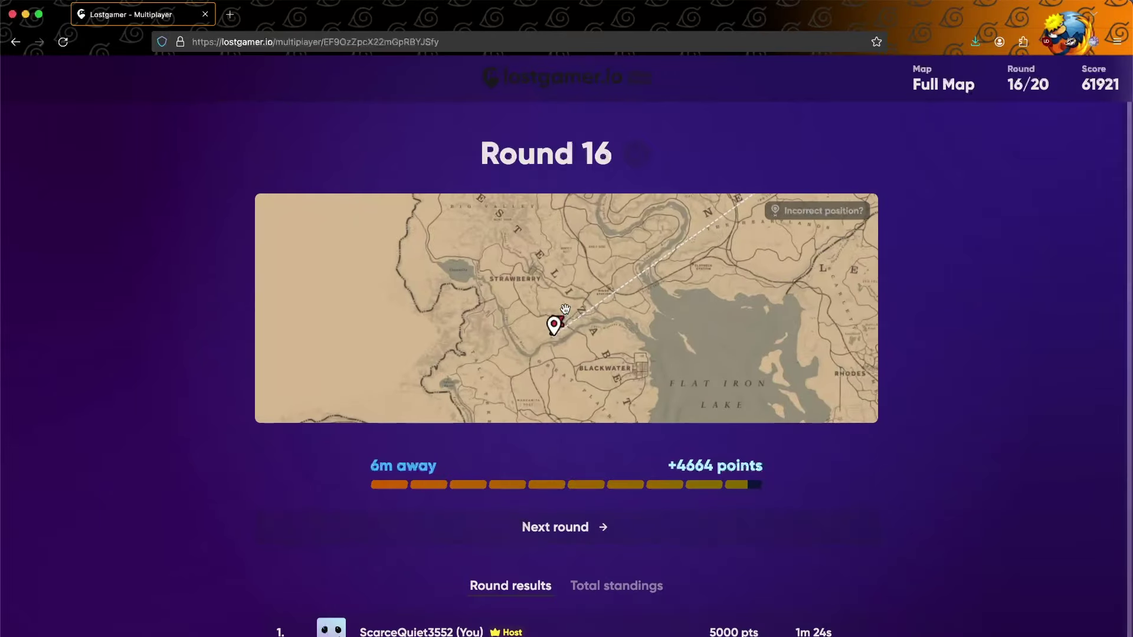
pyautogui.scroll(3, 531, 327)
pyautogui.scroll(3, 506, 331)
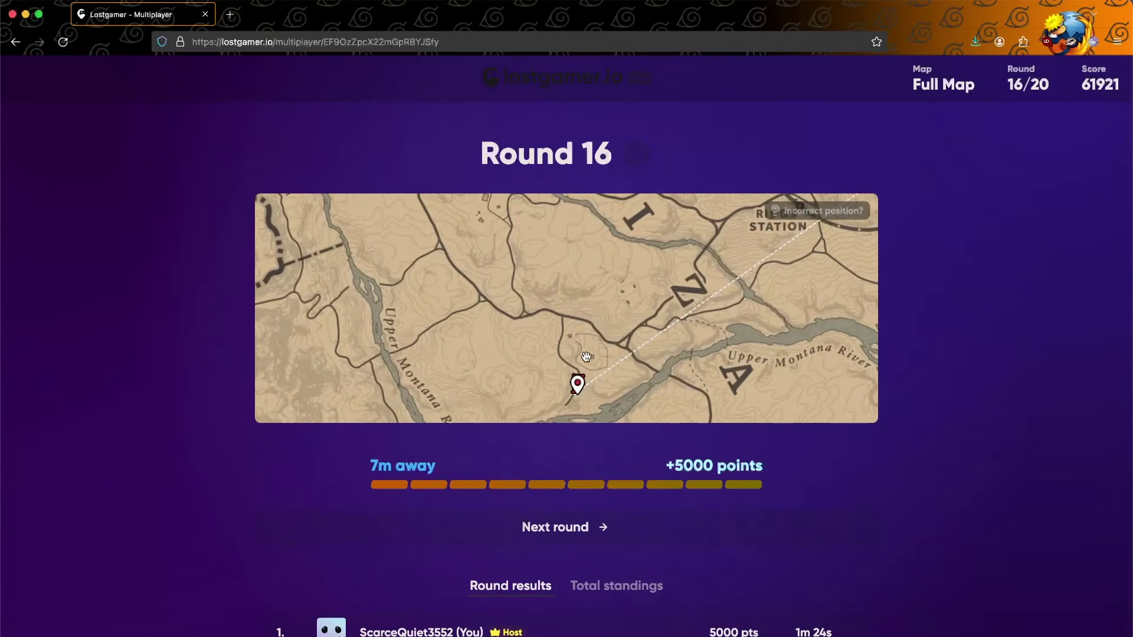
pyautogui.moveTo(505, 332); pyautogui.dragTo(507, 285)
pyautogui.scroll(2, 567, 318)
pyautogui.scroll(2, 589, 310)
pyautogui.scroll(-2, 588, 310)
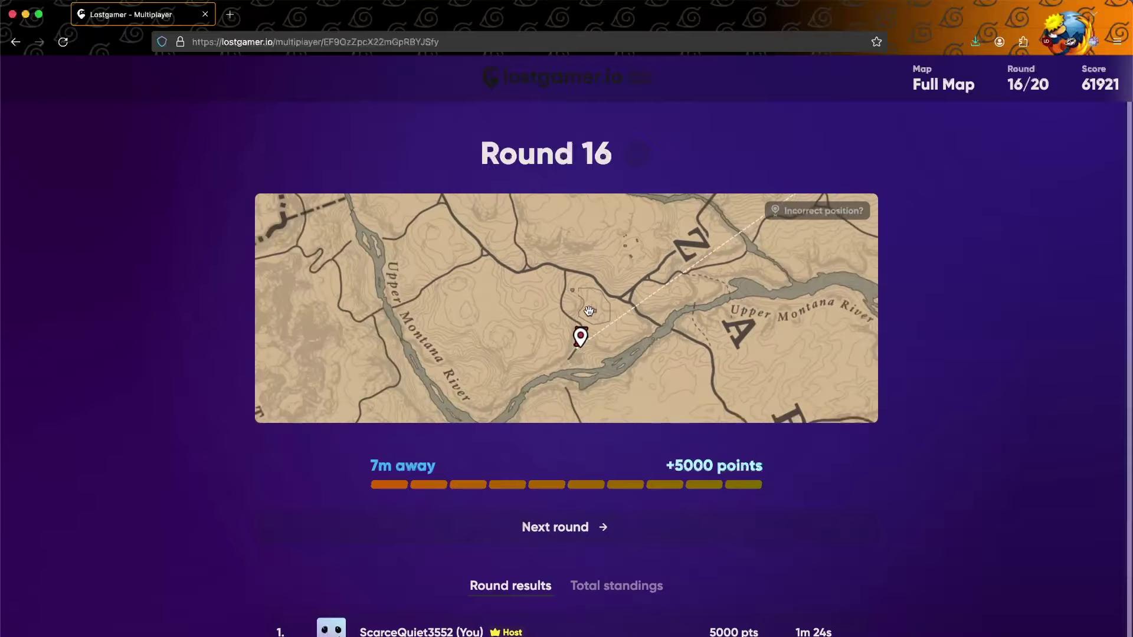
pyautogui.scroll(-2, 584, 319)
pyautogui.scroll(-1, 571, 323)
pyautogui.scroll(-1, 567, 327)
pyautogui.scroll(-1, 565, 326)
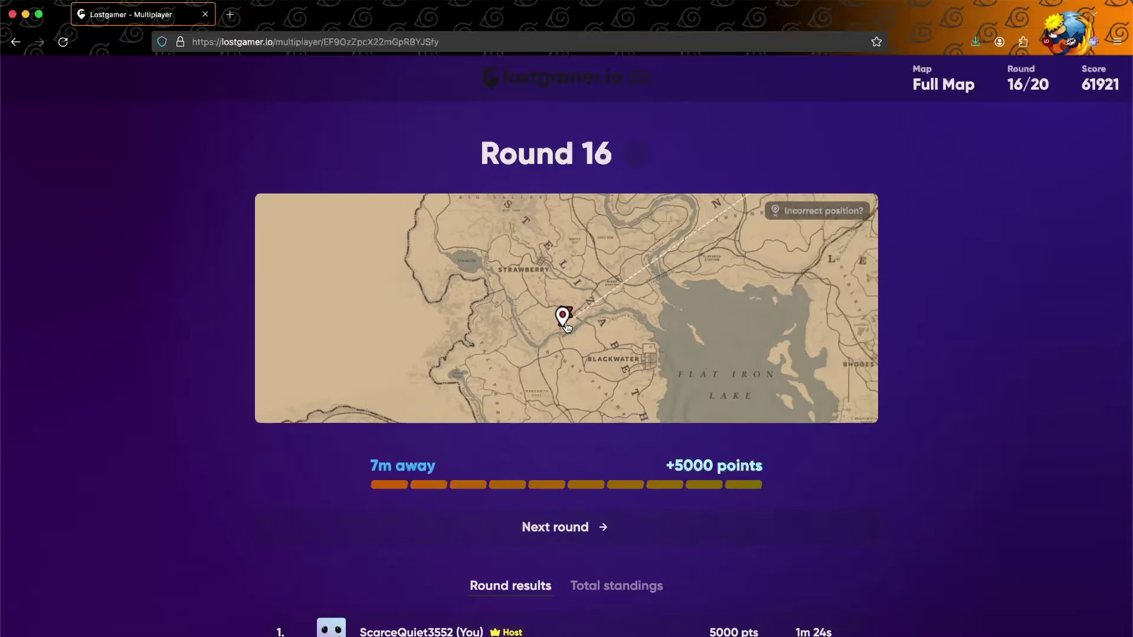
pyautogui.scroll(-1, 565, 327)
pyautogui.scroll(-1, 565, 326)
pyautogui.moveTo(641, 381); pyautogui.dragTo(551, 454)
pyautogui.scroll(-2, 549, 459)
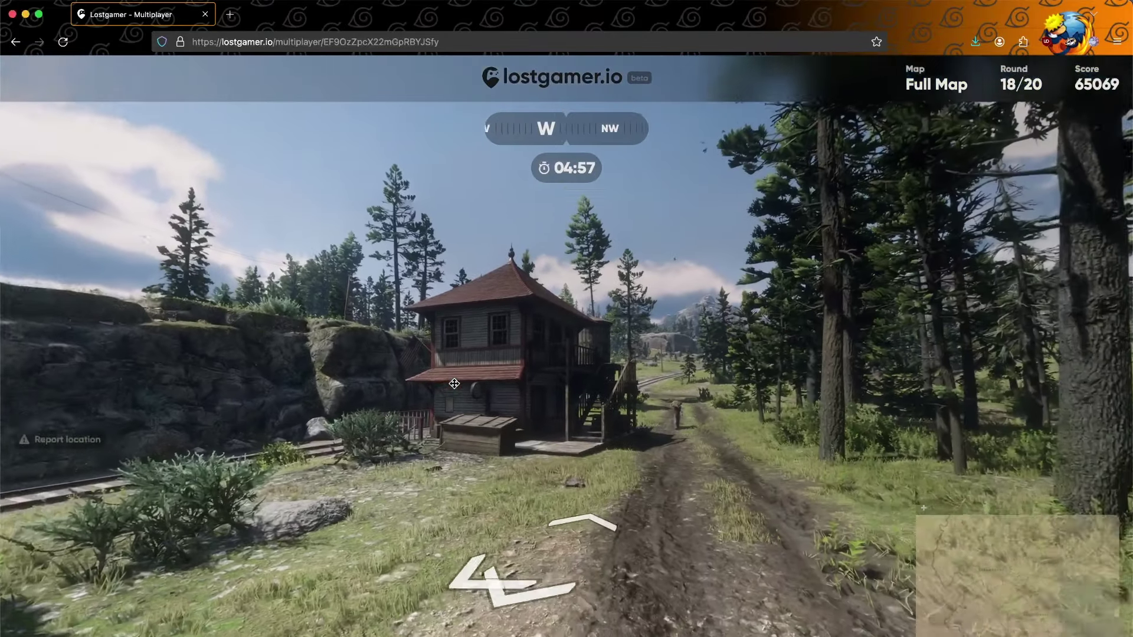
# Explore the round 18 road toward the wooden house, then advance to round 19.
pyautogui.moveTo(454, 383); pyautogui.dragTo(428, 380)
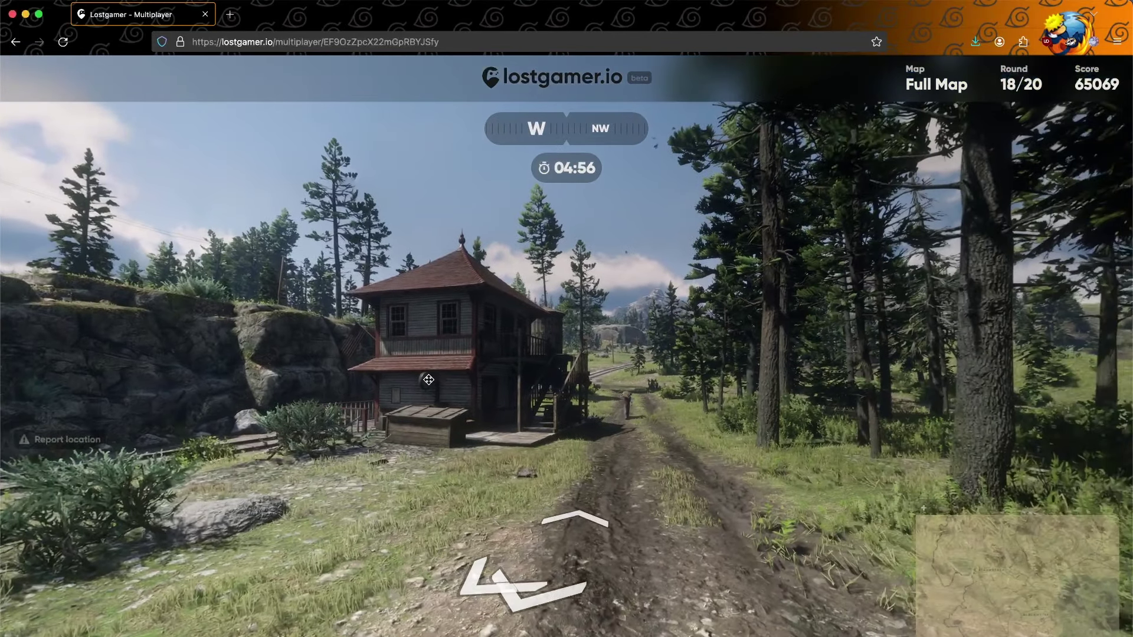
pyautogui.press('Up')
pyautogui.moveTo(637, 388); pyautogui.dragTo(479, 384)
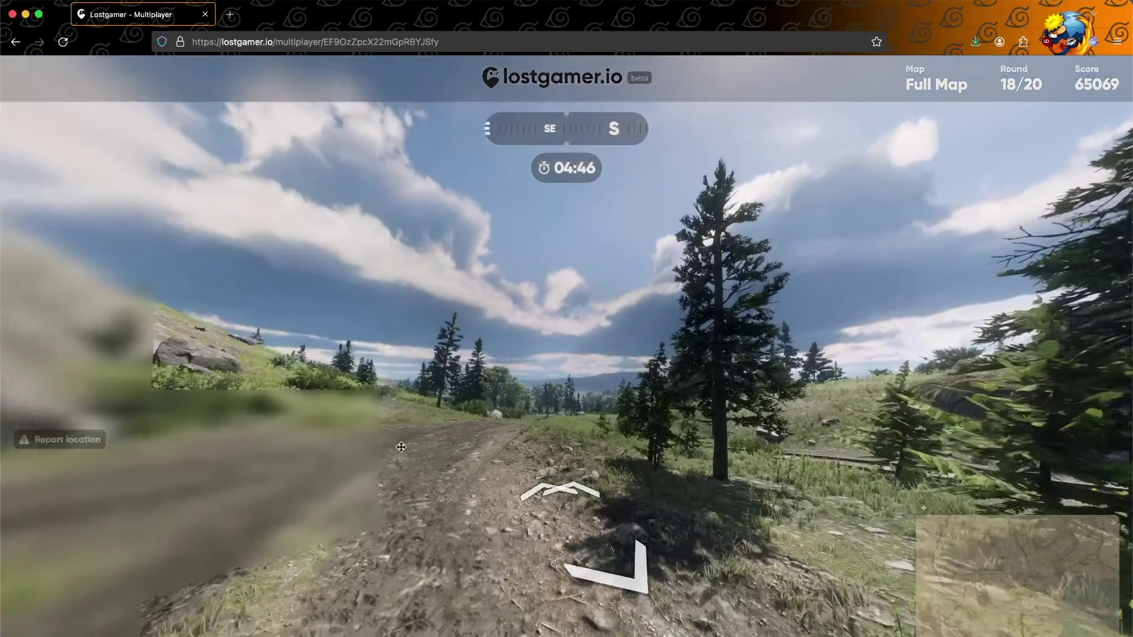
pyautogui.moveTo(584, 434)
pyautogui.mouseDown()
pyautogui.moveTo(821, 390)
pyautogui.moveTo(731, 390)
pyautogui.mouseUp()
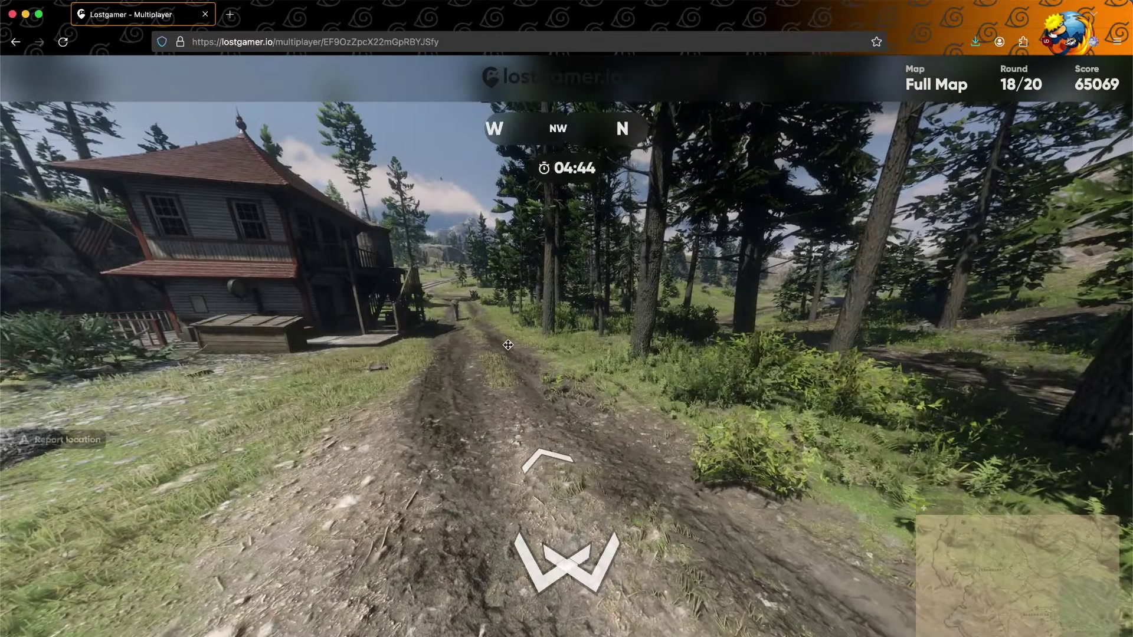
pyautogui.click(475, 316)
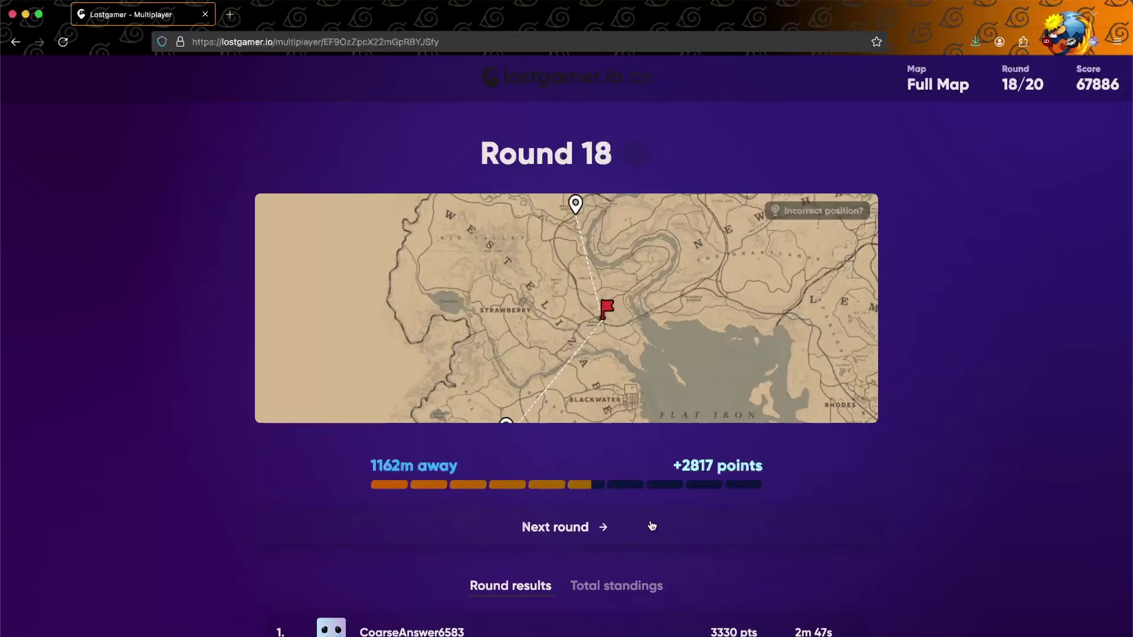
pyautogui.click(646, 531)
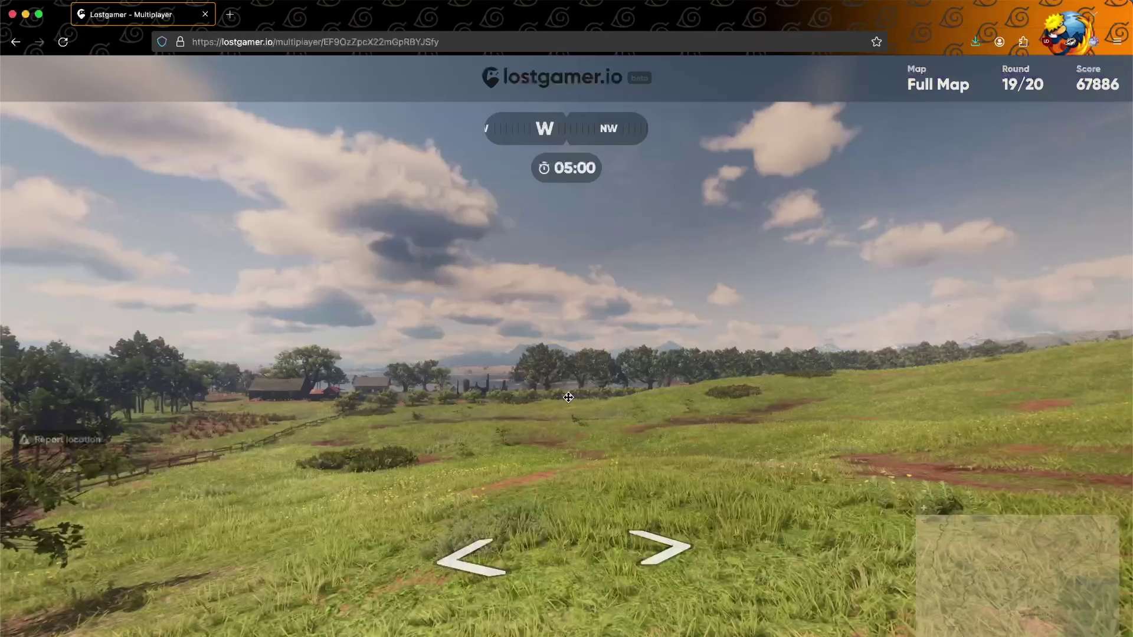
# Look around the meadow and pan the guess map to Flat Iron Lake's east shore.
pyautogui.moveTo(549, 420); pyautogui.dragTo(687, 384)
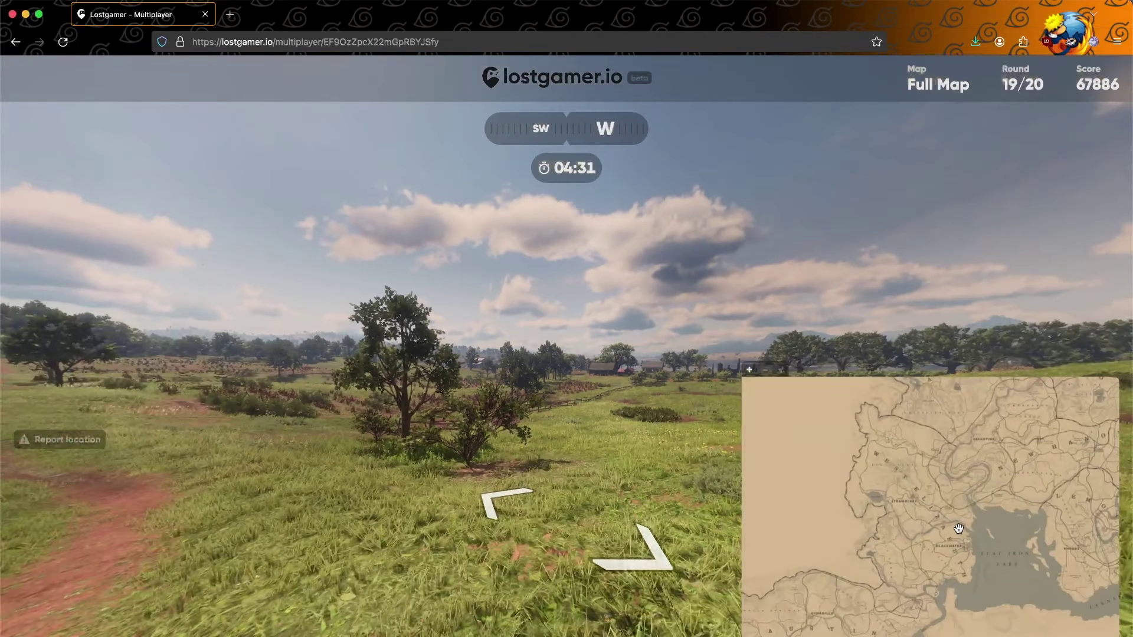
pyautogui.moveTo(958, 529)
pyautogui.mouseDown()
pyautogui.moveTo(885, 487)
pyautogui.moveTo(921, 469)
pyautogui.mouseUp()
pyautogui.scroll(5, 924, 506)
pyautogui.moveTo(436, 399); pyautogui.dragTo(846, 438)
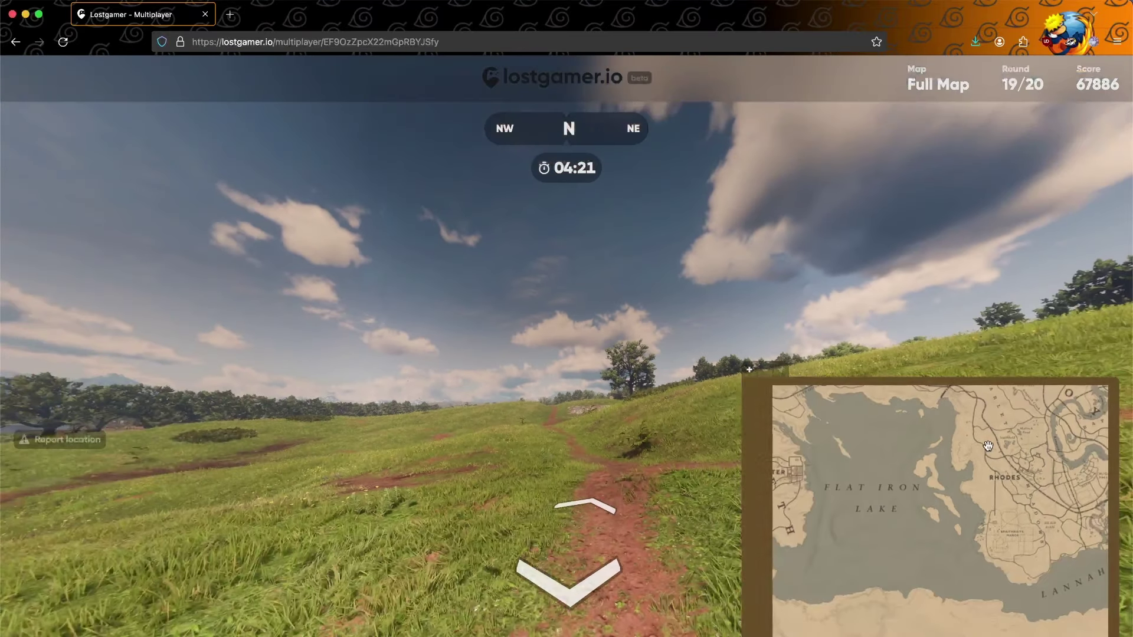
pyautogui.scroll(3, 989, 447)
pyautogui.scroll(2, 885, 450)
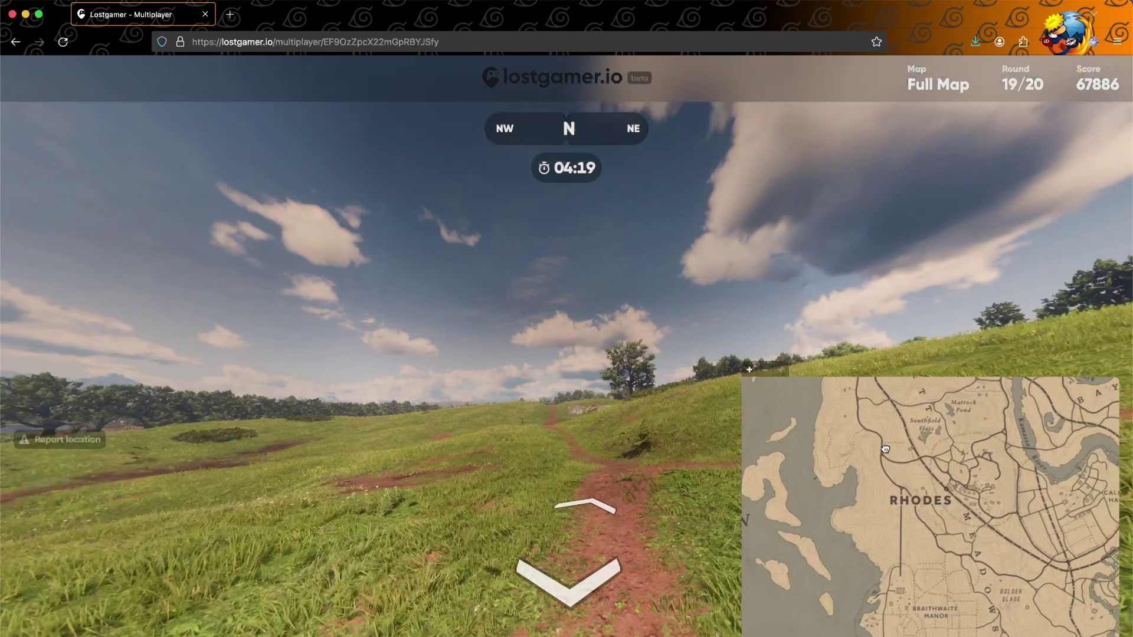
pyautogui.scroll(3, 912, 509)
pyautogui.scroll(1, 938, 440)
# Pan the guess map past Rhodes and Caliga Hall until Bolger Glade is centred.
pyautogui.moveTo(925, 488); pyautogui.dragTo(924, 536)
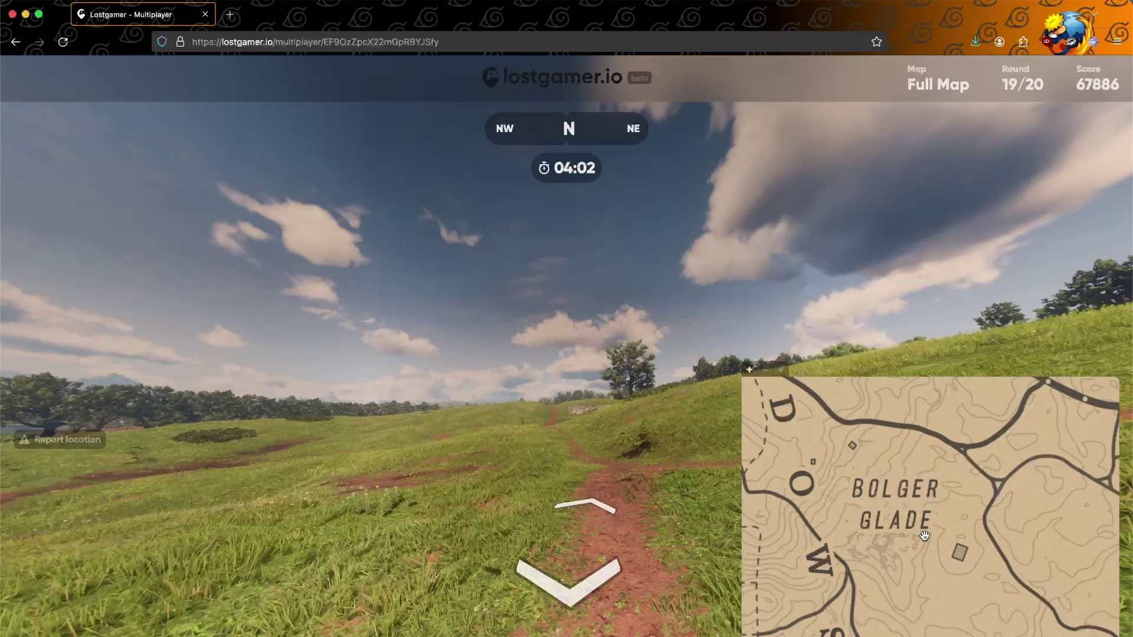
pyautogui.scroll(-2, 924, 536)
pyautogui.scroll(-2, 928, 522)
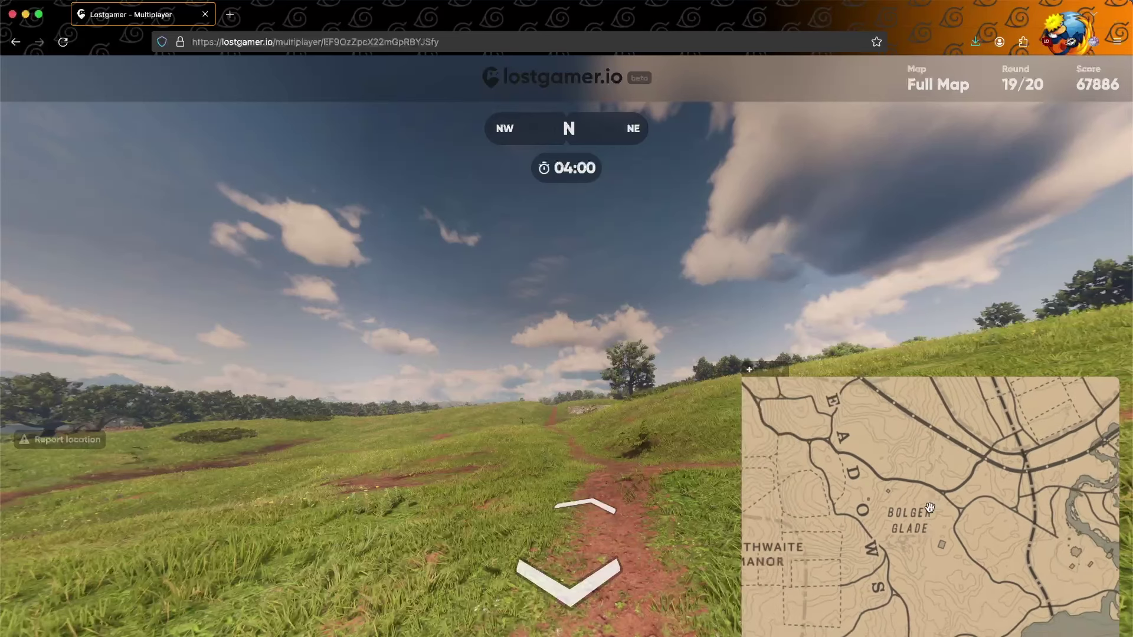
pyautogui.scroll(-1, 930, 507)
pyautogui.moveTo(930, 508); pyautogui.dragTo(929, 575)
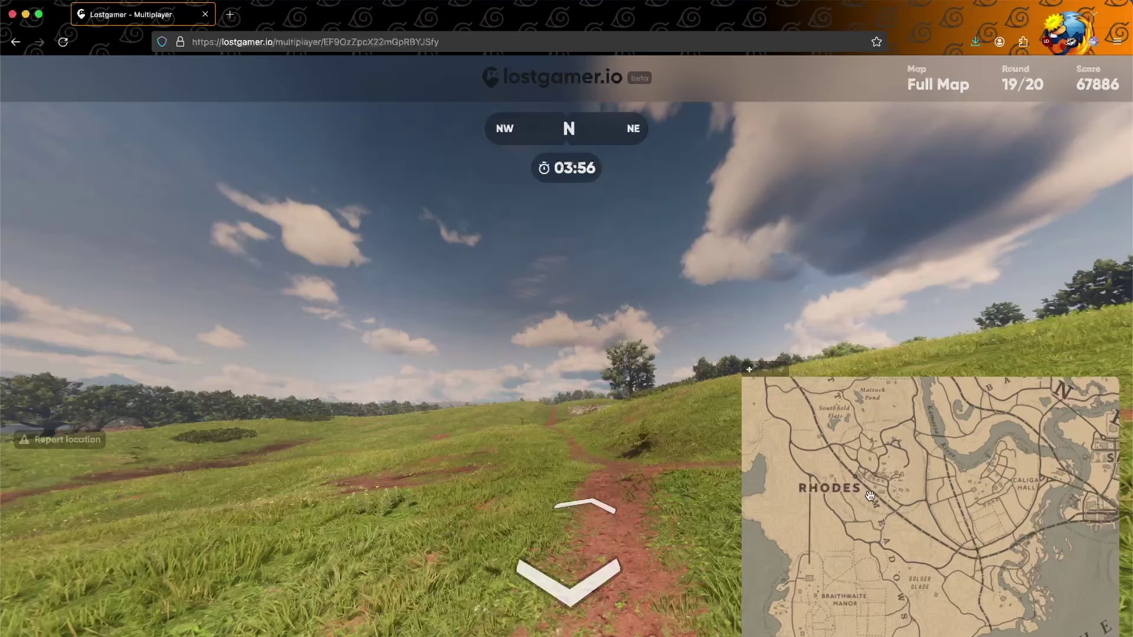
pyautogui.scroll(2, 899, 549)
pyautogui.scroll(1, 895, 513)
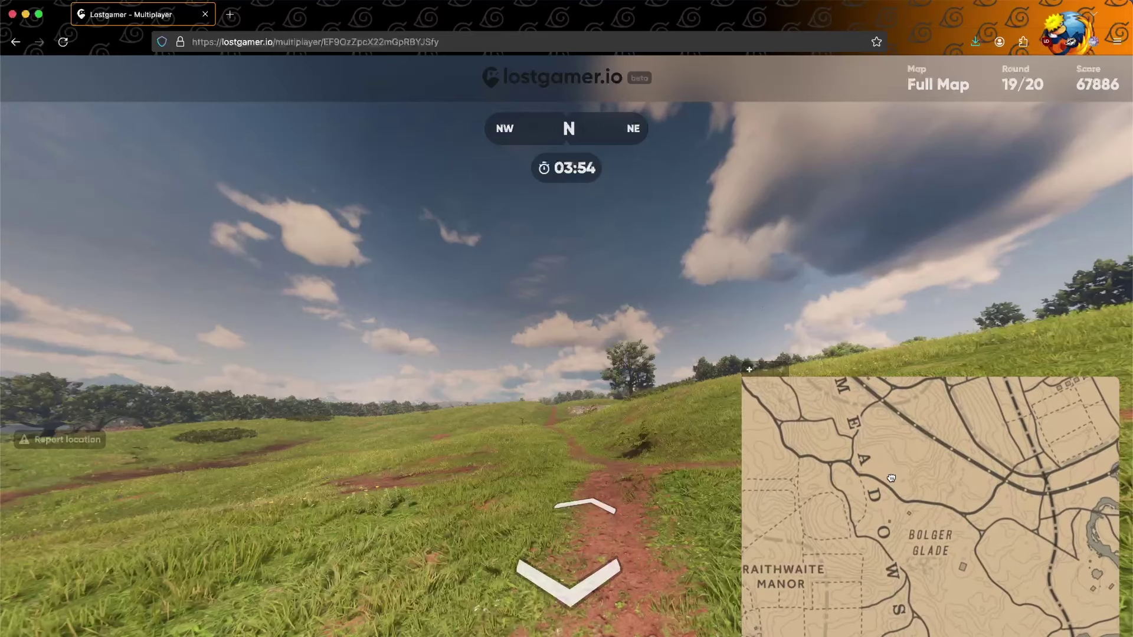
pyautogui.scroll(1, 891, 477)
pyautogui.moveTo(891, 478); pyautogui.dragTo(780, 380)
pyautogui.moveTo(850, 434)
pyautogui.mouseDown()
pyautogui.moveTo(916, 432)
pyautogui.moveTo(916, 507)
pyautogui.mouseUp()
pyautogui.scroll(-1, 917, 507)
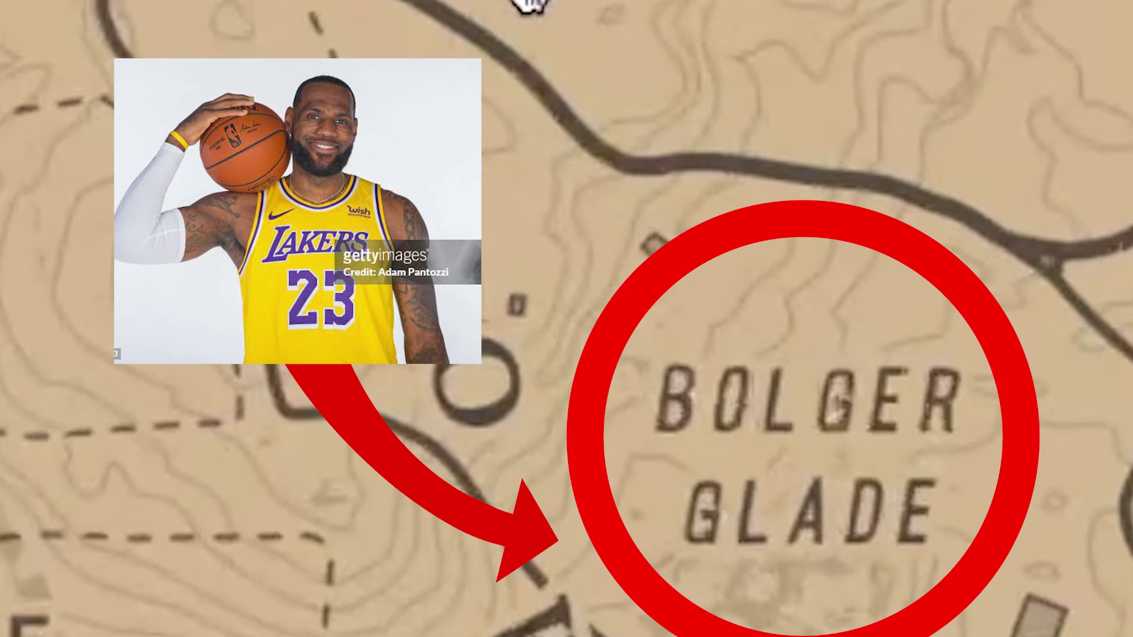